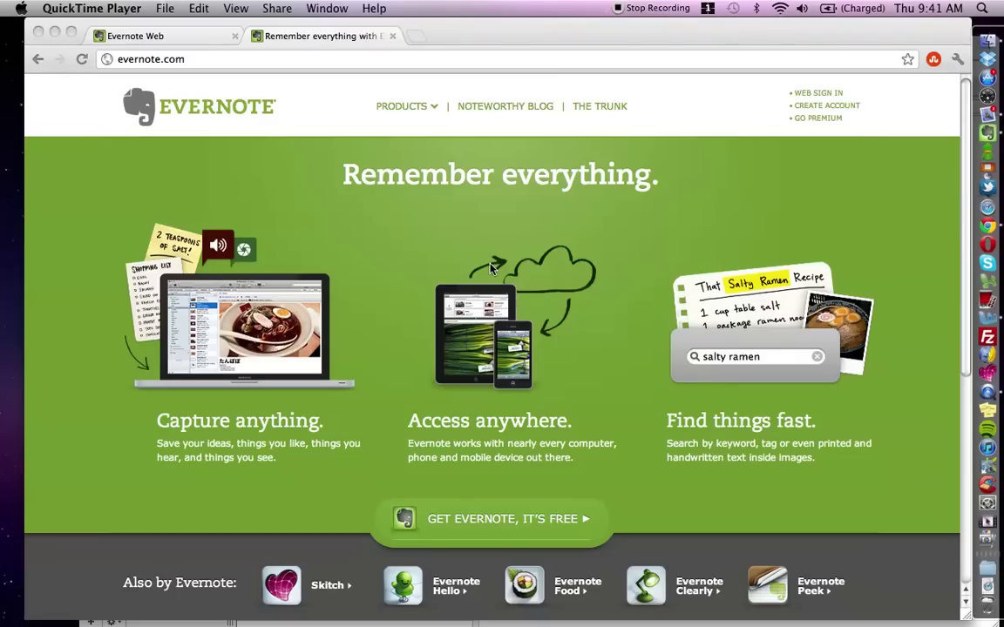
Switch to the Evernote Web page and create a new notebook named Test
left_click(170, 35)
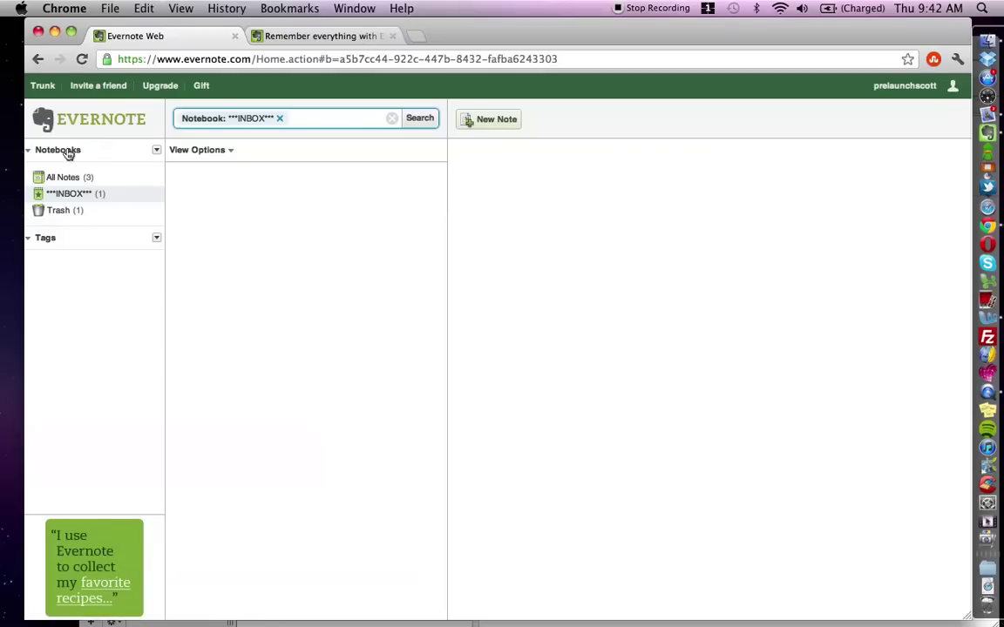
left_click(157, 152)
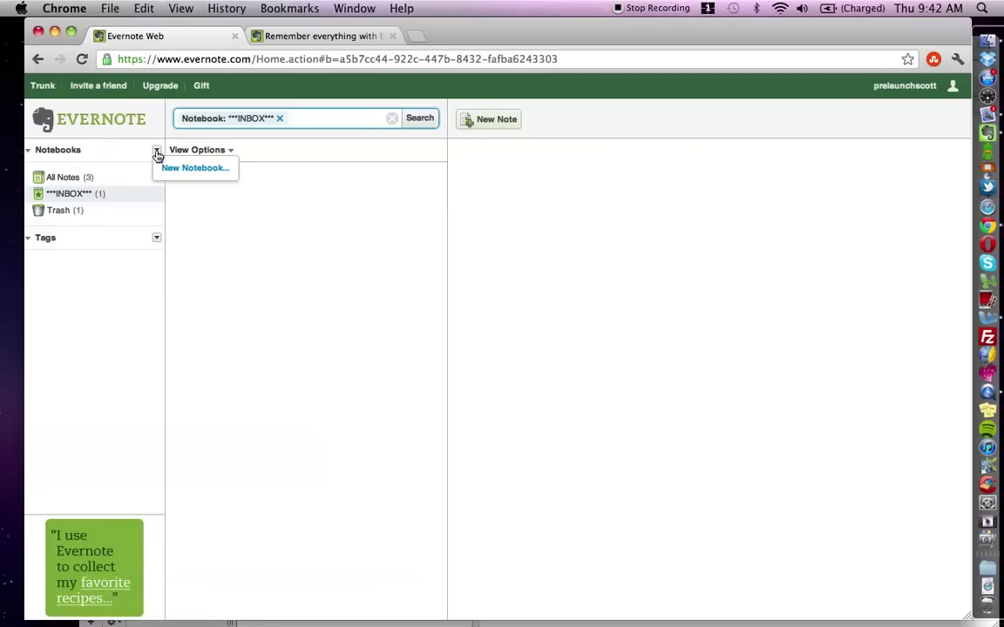
left_click(184, 168)
type("Test")
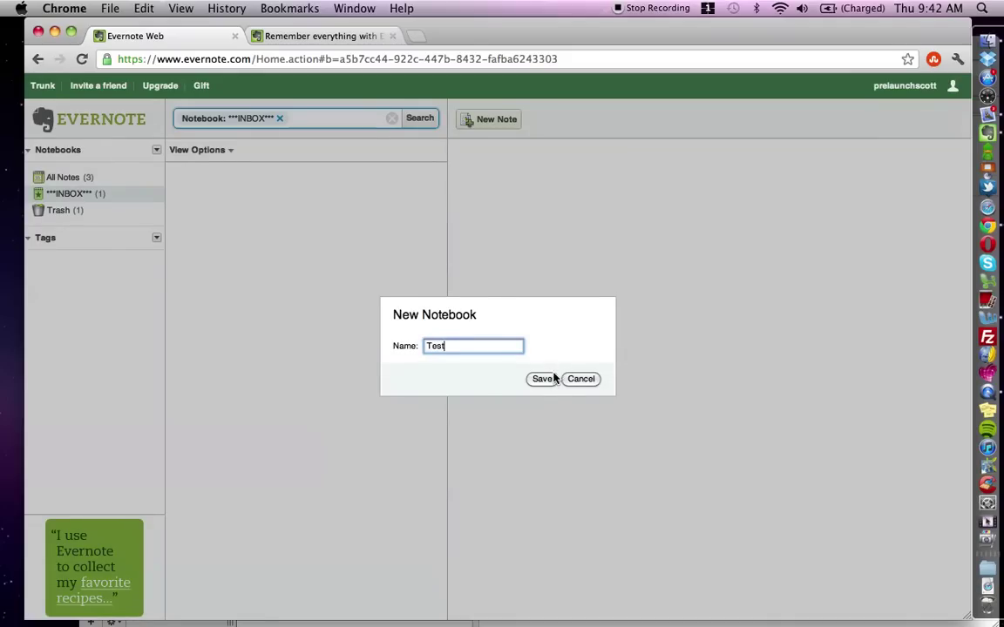
left_click(551, 379)
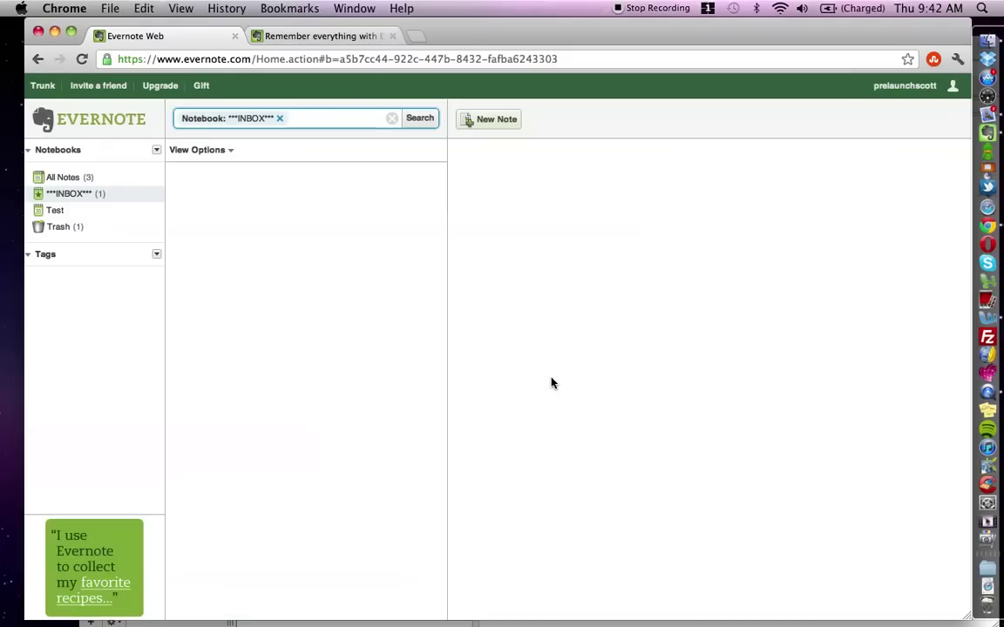
Create a note in the Test notebook with the title "Test" and the body text "Test", and finish editing it
left_click(51, 214)
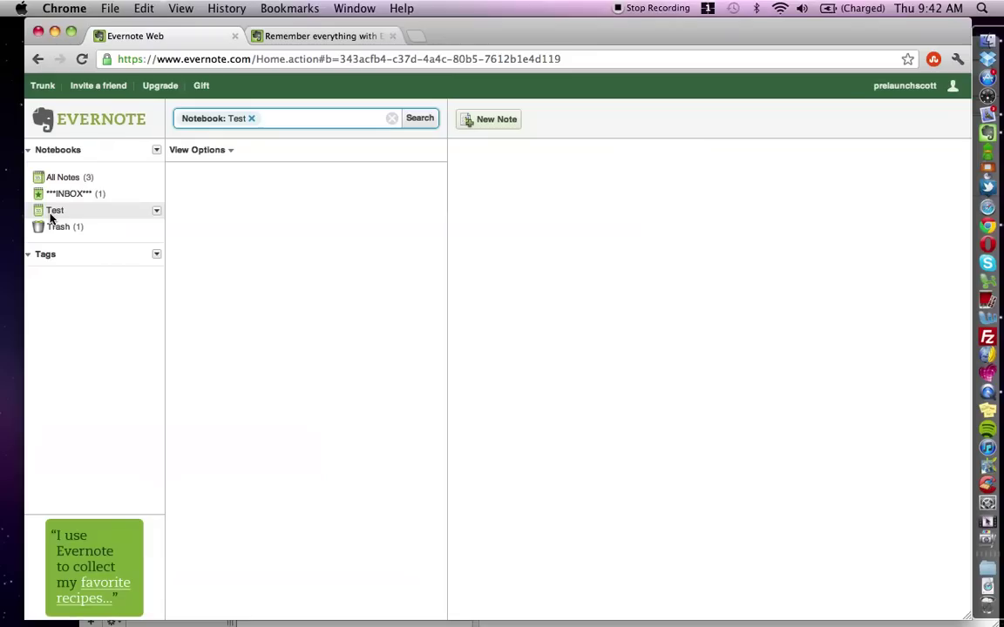
left_click(485, 122)
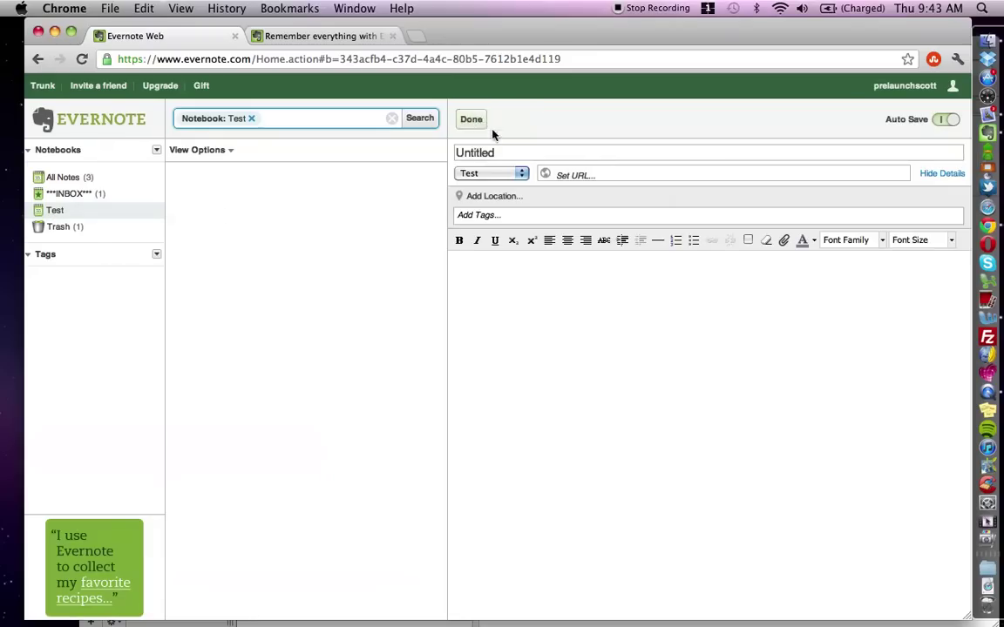
type("Test")
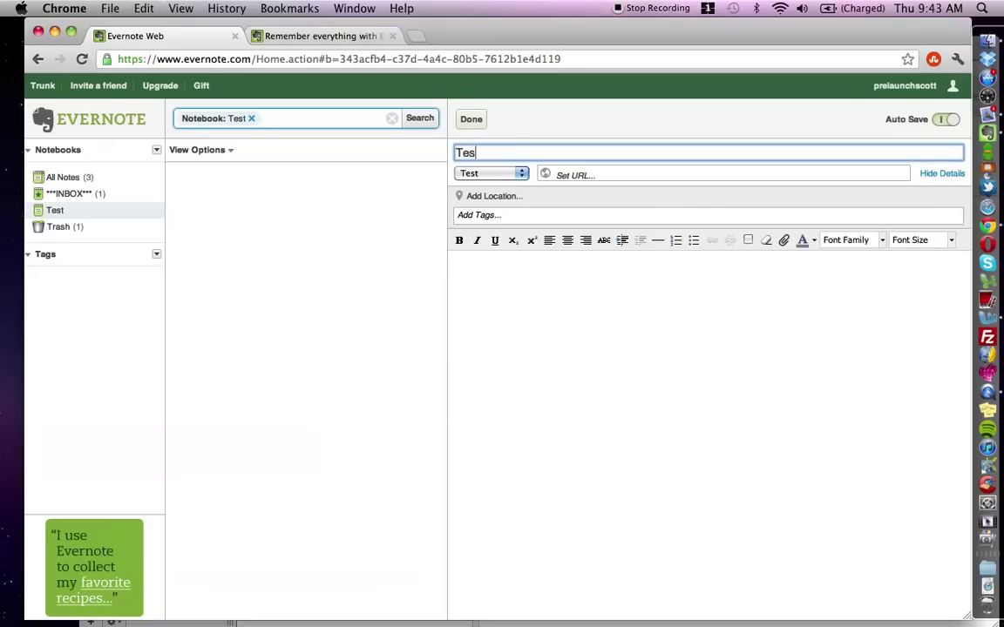
left_click(515, 286)
type("Test")
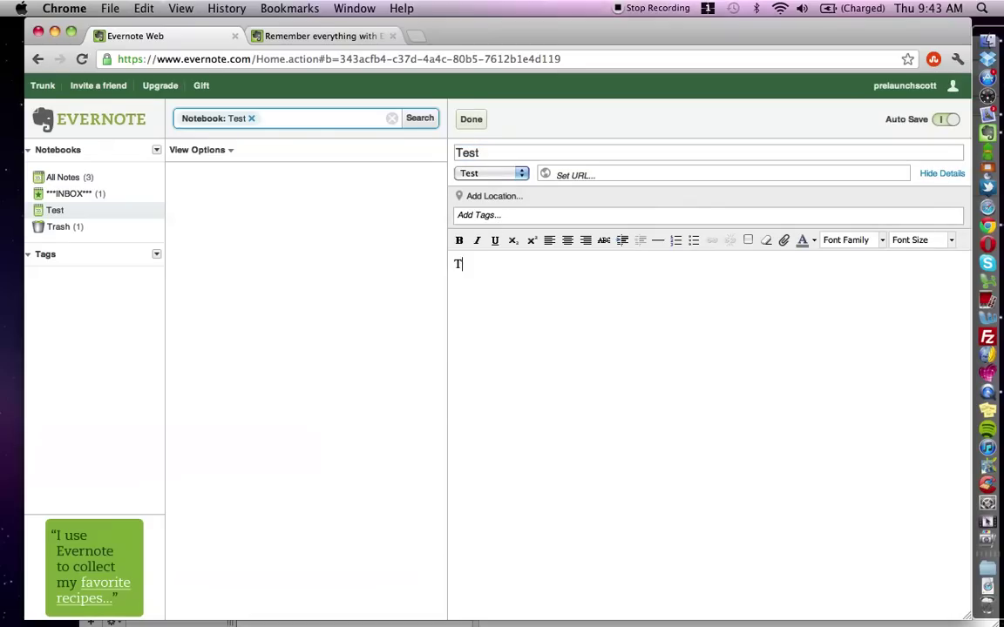
left_click(471, 118)
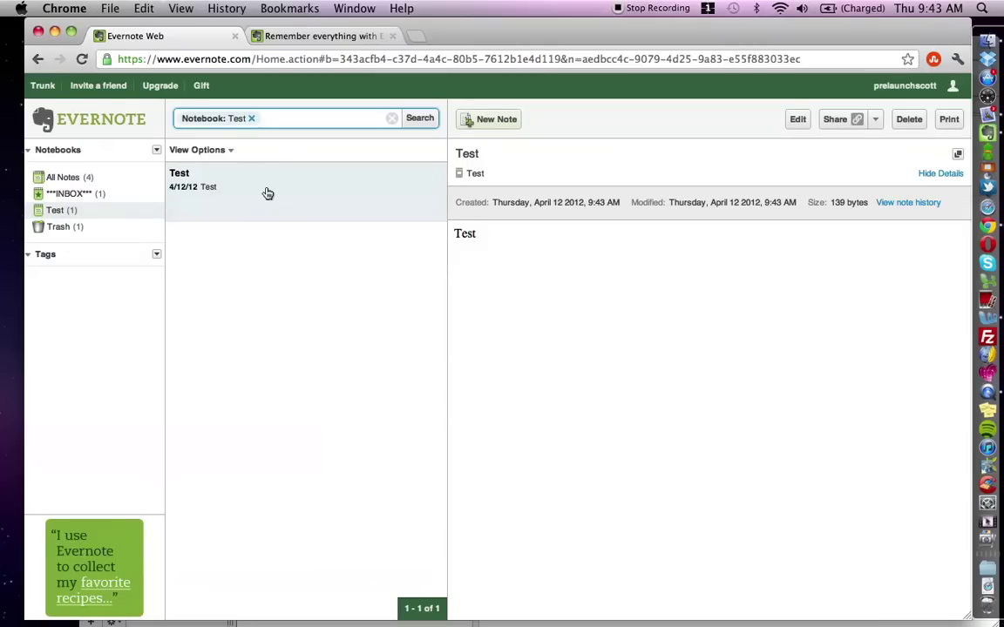
Edit the Test note, adding the lines "asdf;lkajsdfl;kj" and "asdflkjals;dfjk" separated by blank lines below the existing text, and finish editing
left_click_drag(476, 232, 454, 233)
left_click(795, 120)
left_click(526, 321)
key("Return")
type("asdf;lkajsdfl;kj")
key("Return")
key("Return")
key("Return")
type("asd")
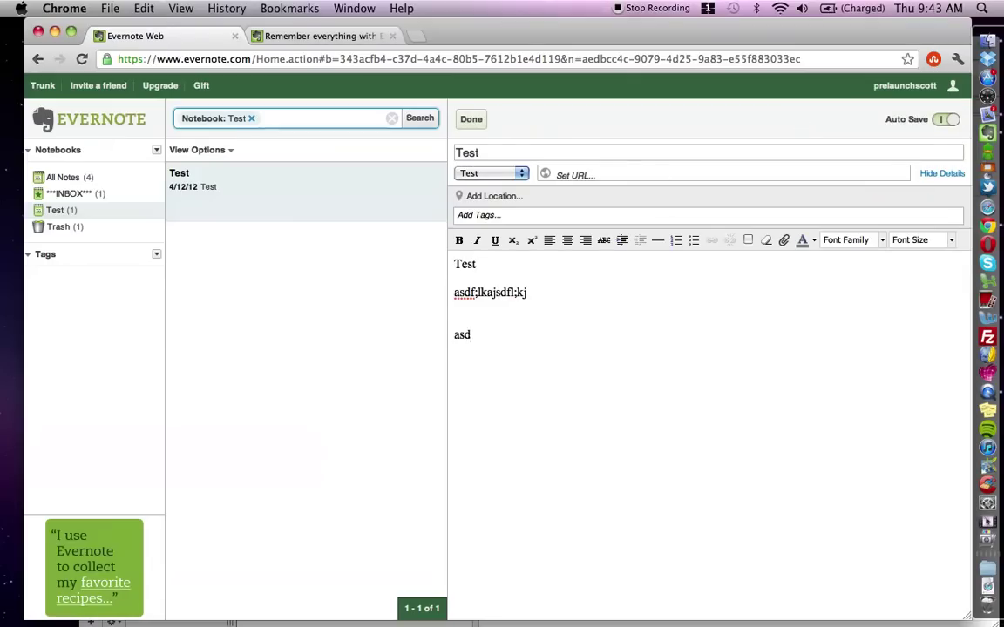
type("flkjals;dfjk")
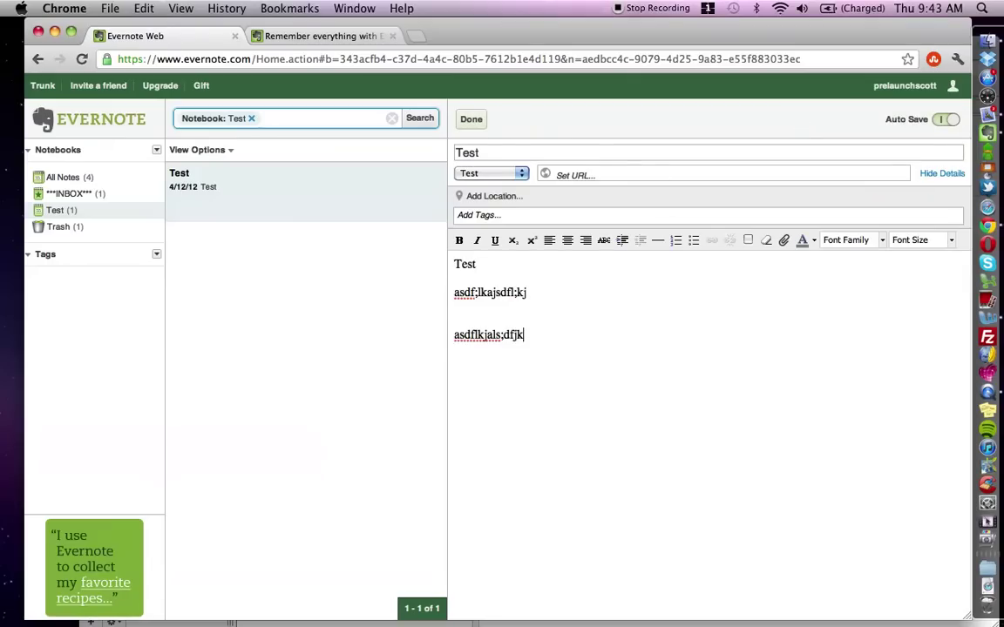
left_click(470, 119)
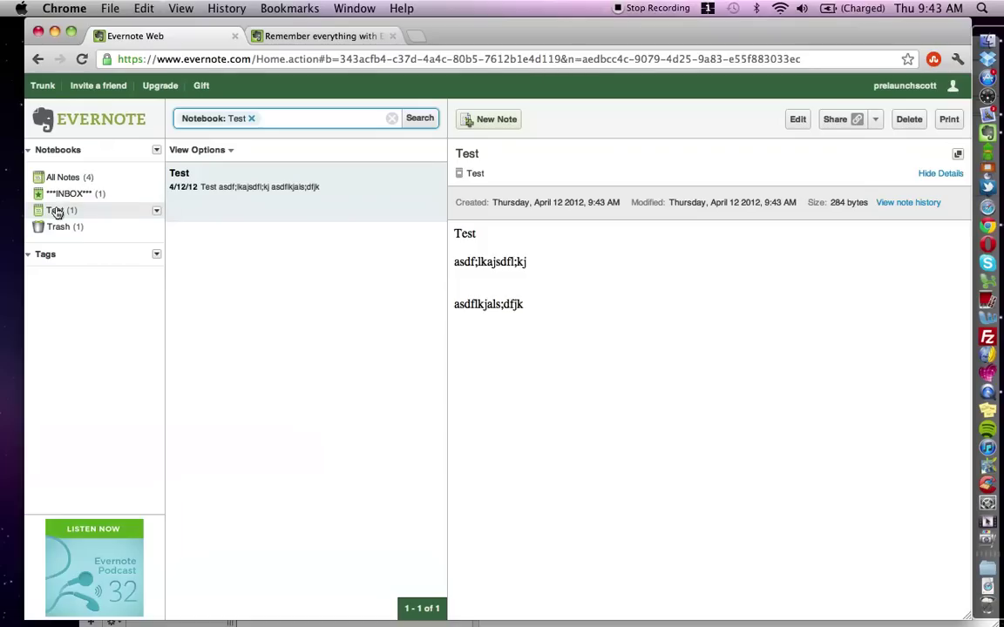
Create another notebook named Test2
left_click(157, 151)
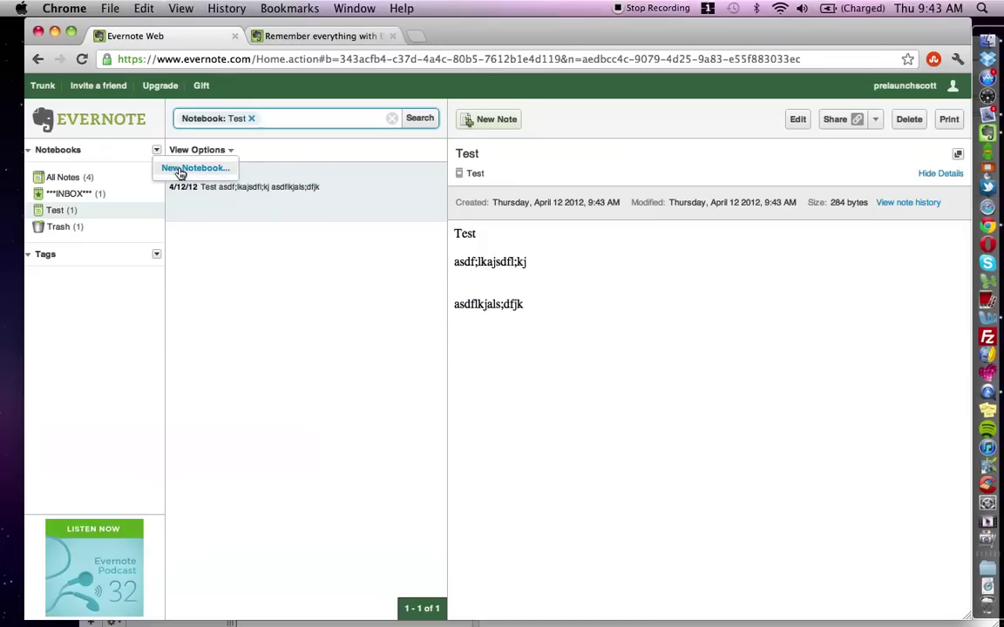
left_click(178, 170)
type("Test2")
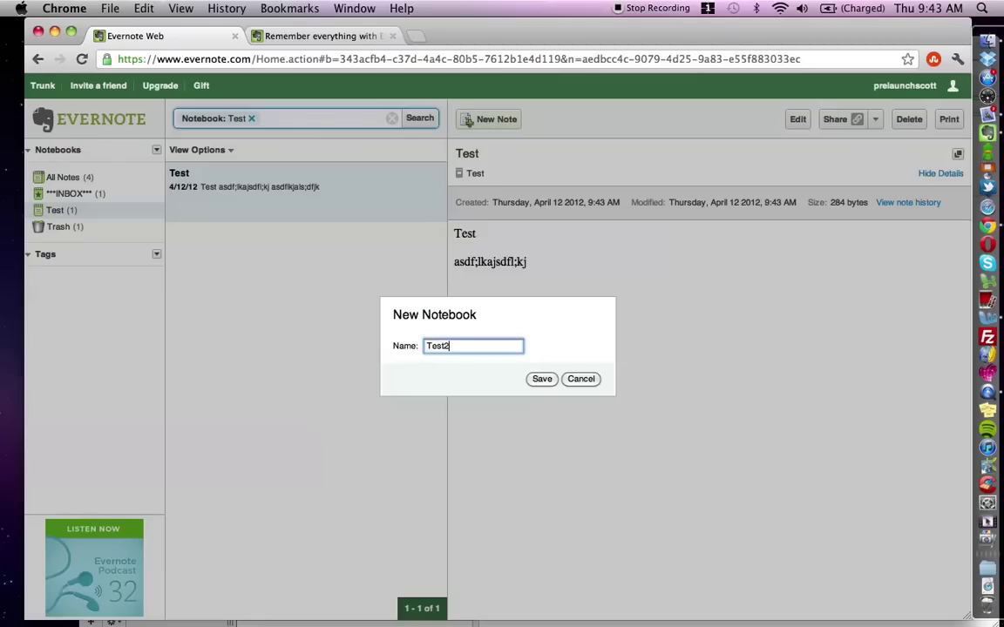
left_click(541, 378)
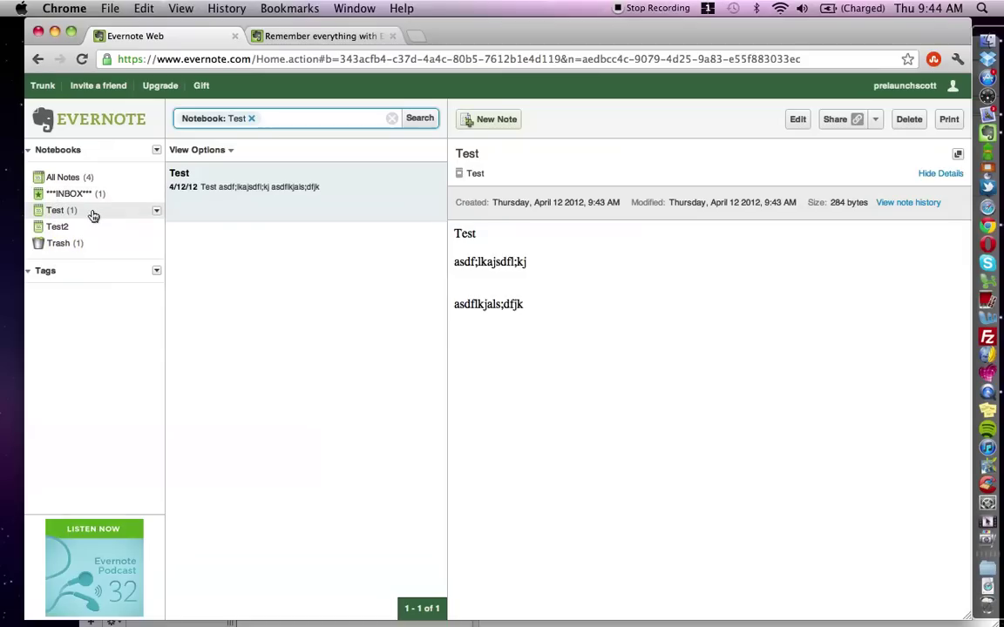
Combine the Test and Test2 notebooks into a new stack named Food Types
left_click_drag(94, 216, 59, 235)
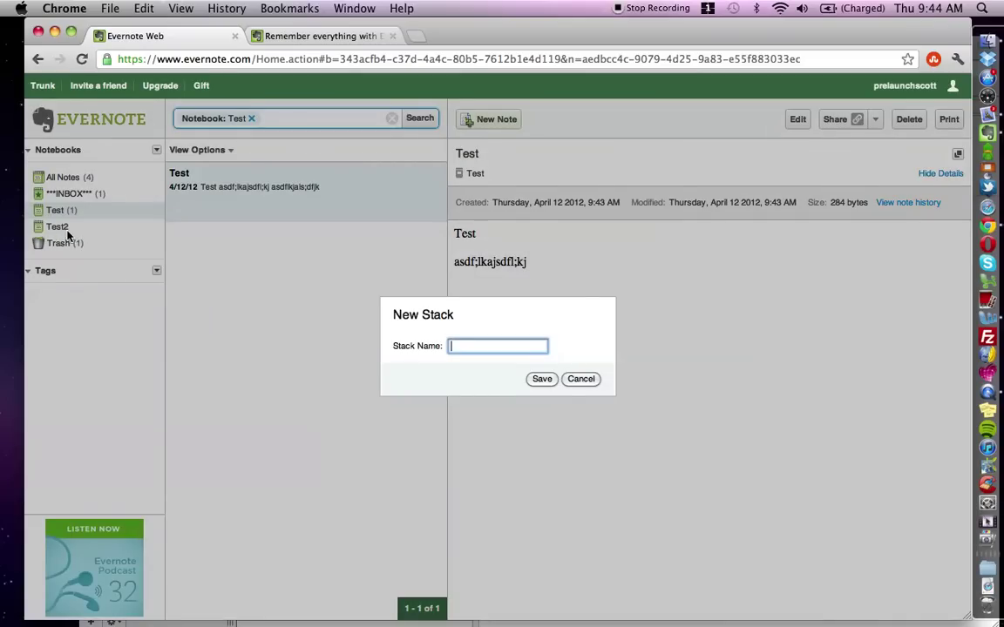
type("Food Types")
left_click(542, 379)
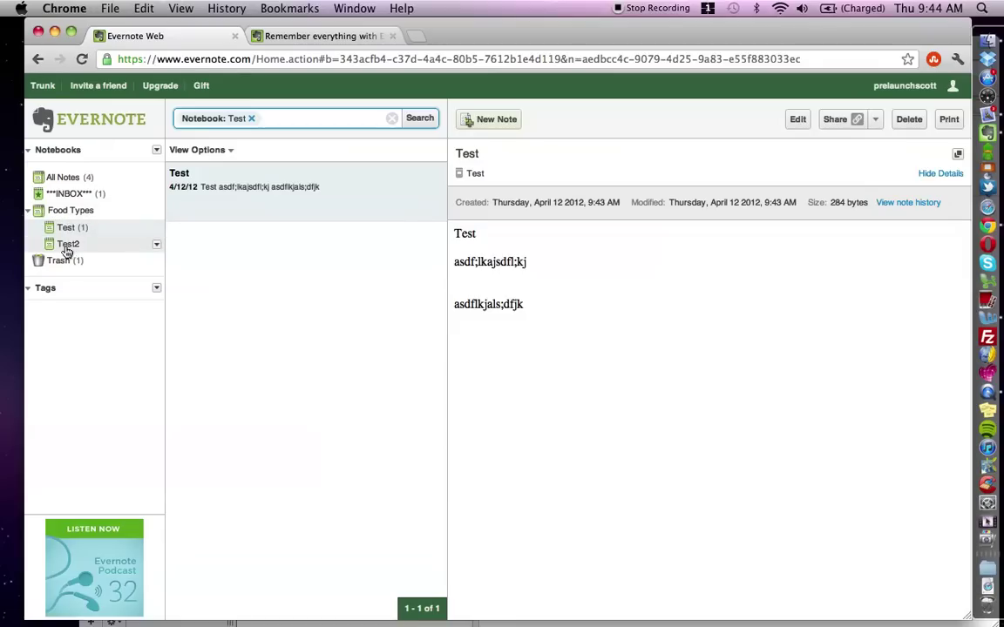
Collapse and re-expand the Food Types stack to check how it hides and shows its notebooks
left_click(28, 212)
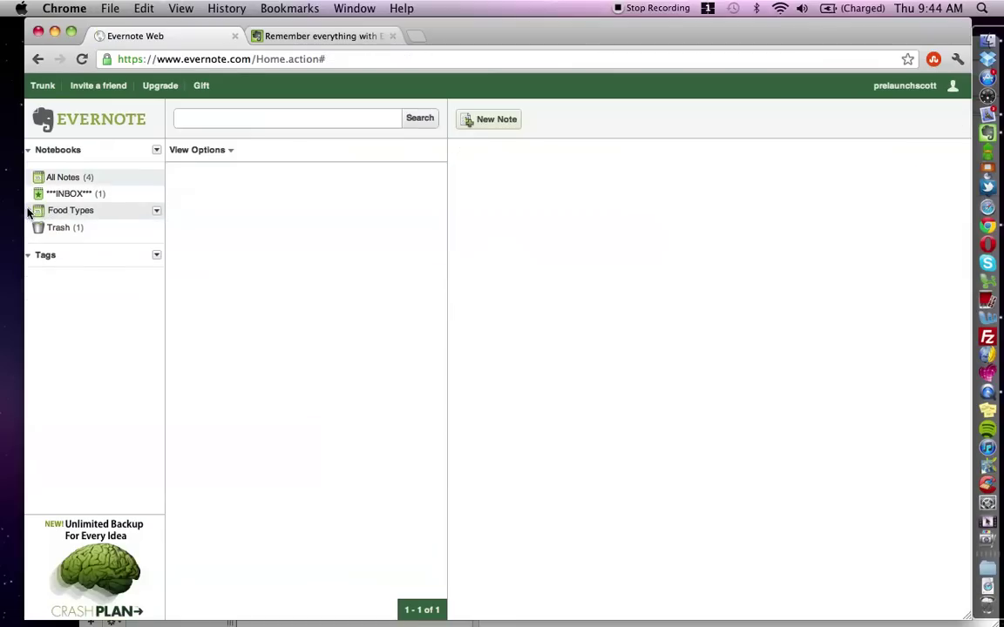
left_click(29, 211)
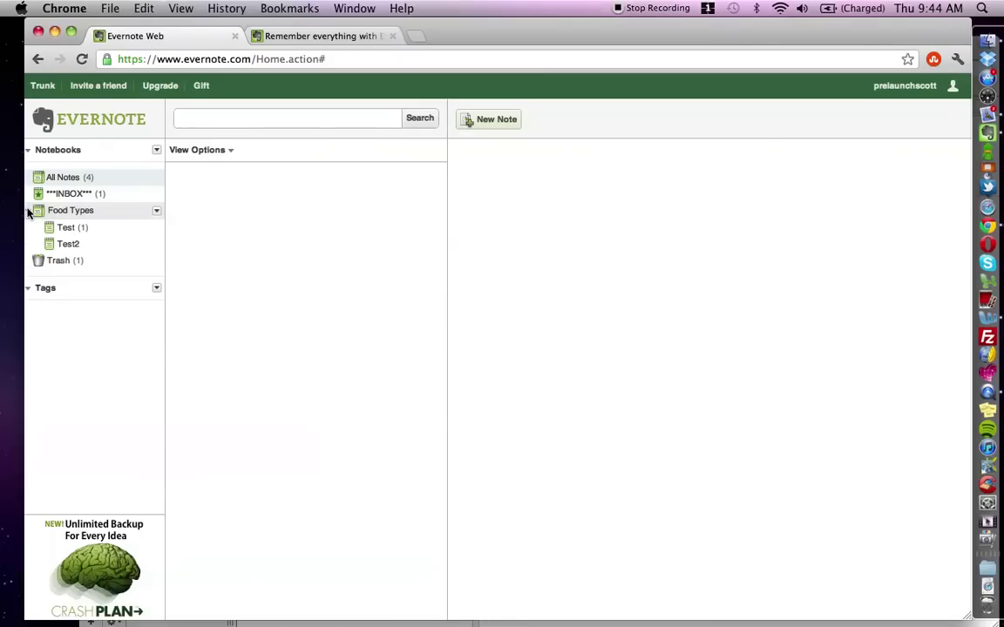
left_click(28, 212)
left_click(29, 212)
Browse the Test and Test2 notebooks and the whole Food Types stack, and reload the page with the Test notebook selected
left_click(66, 227)
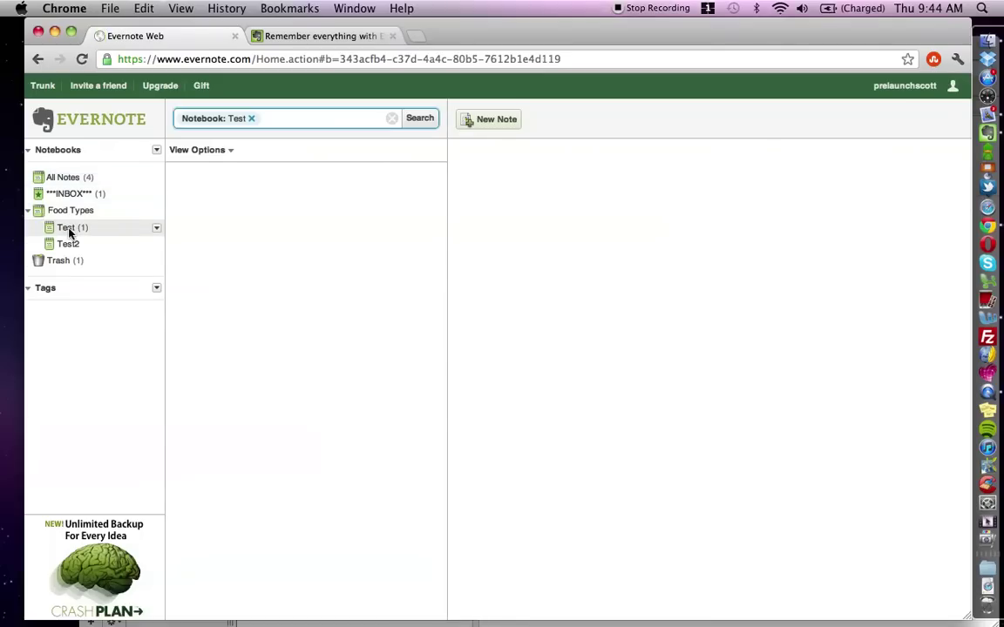
left_click(68, 243)
left_click(68, 228)
key("XF86AudioMute")
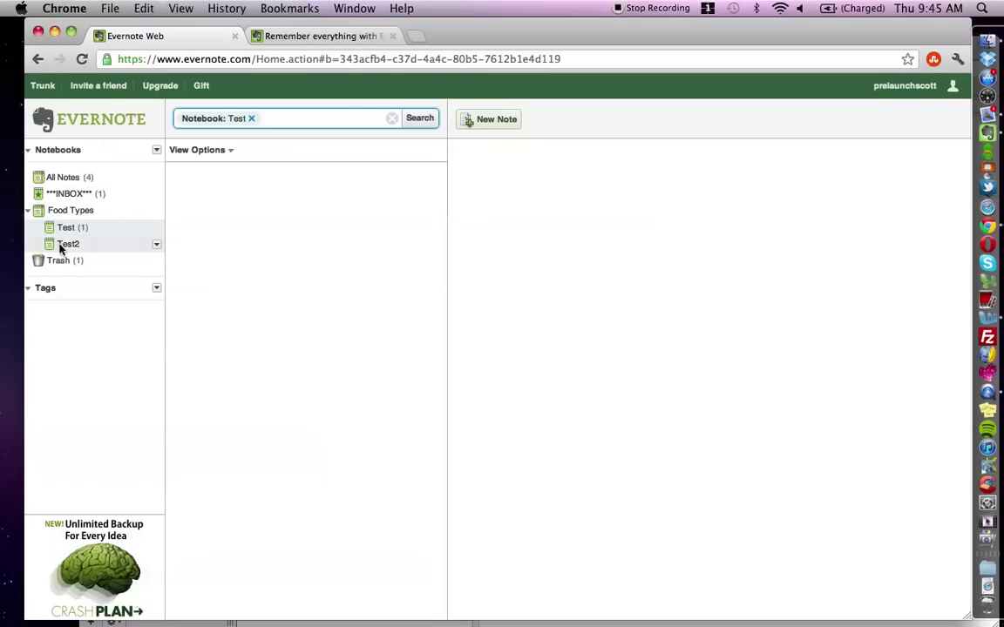
left_click(70, 210)
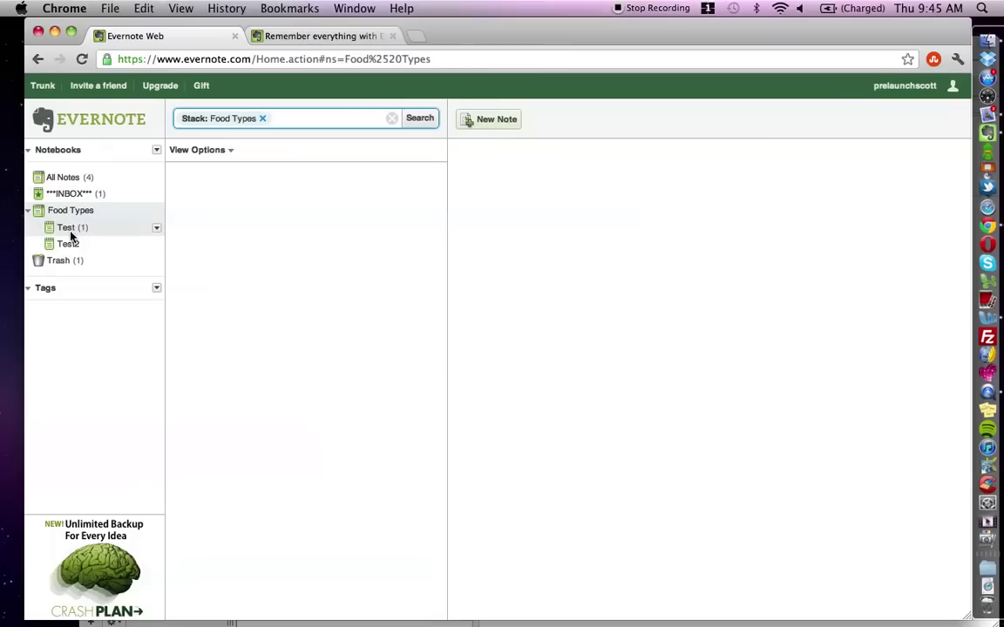
left_click(65, 227)
left_click(81, 59)
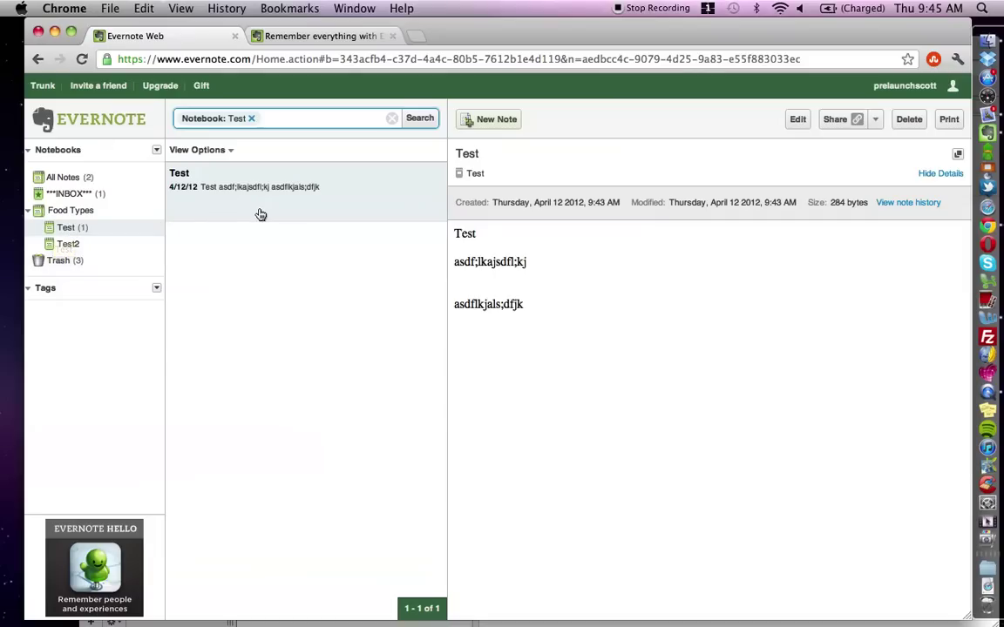
Add the tag "Test Tag" to the Test note, finish editing, and reload the page to refresh the tag list
left_click_drag(526, 270, 558, 383)
left_click(558, 381)
left_click(795, 121)
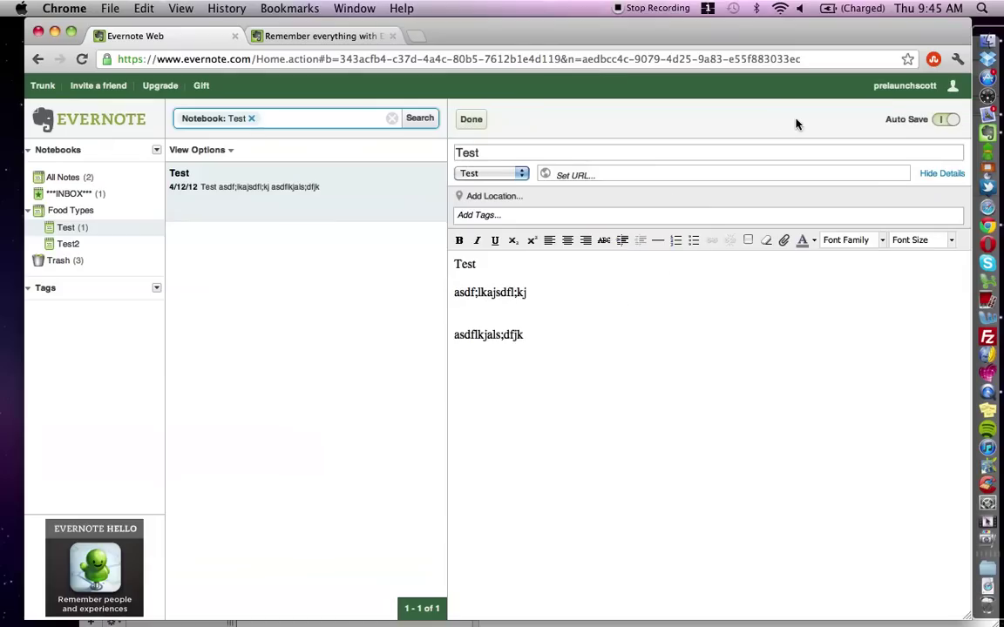
left_click(497, 216)
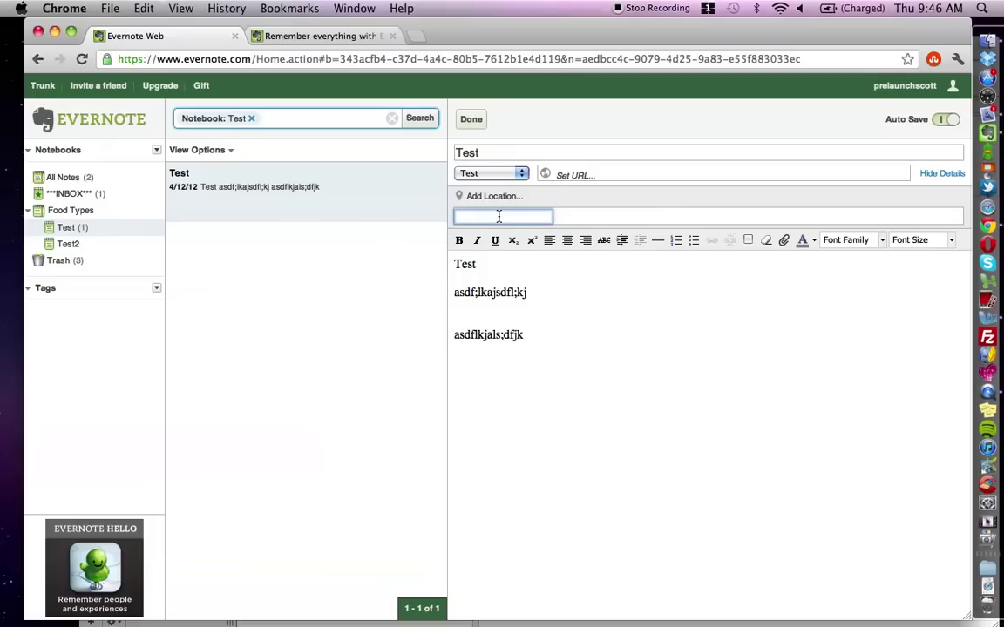
type("Test Tag")
left_click(569, 318)
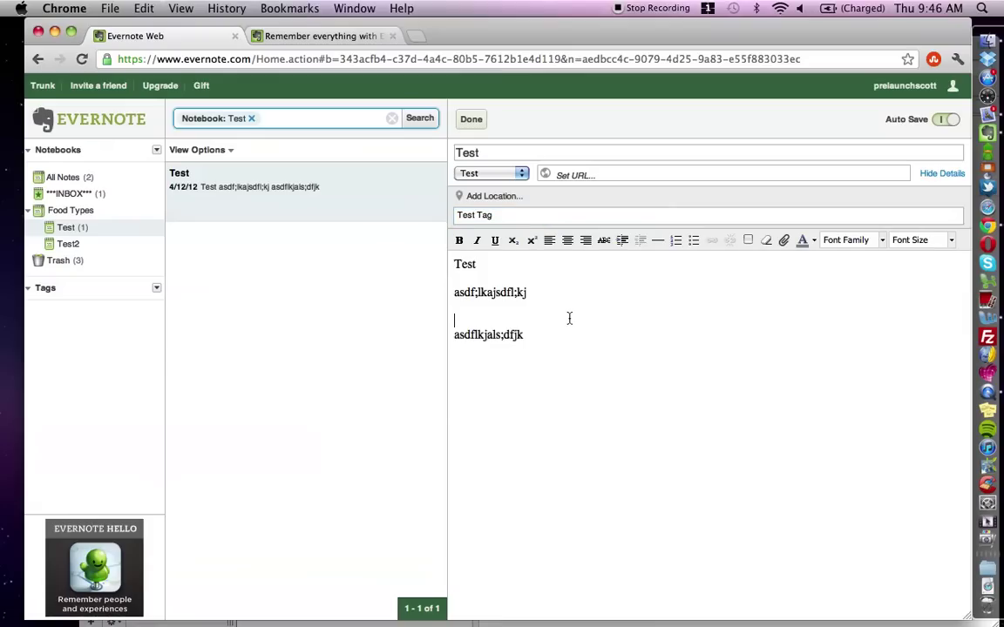
left_click(472, 120)
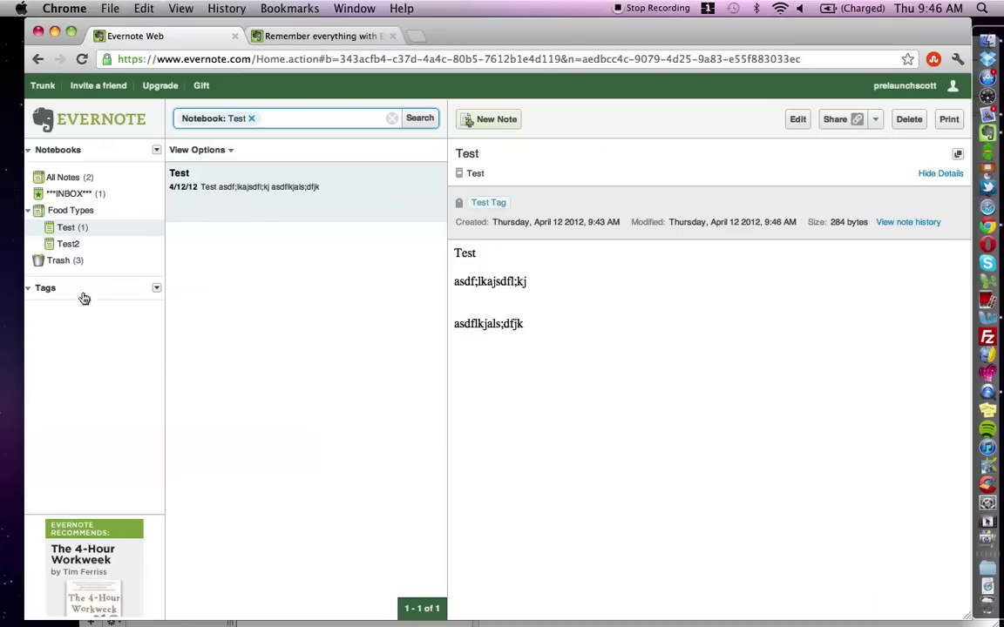
left_click(81, 61)
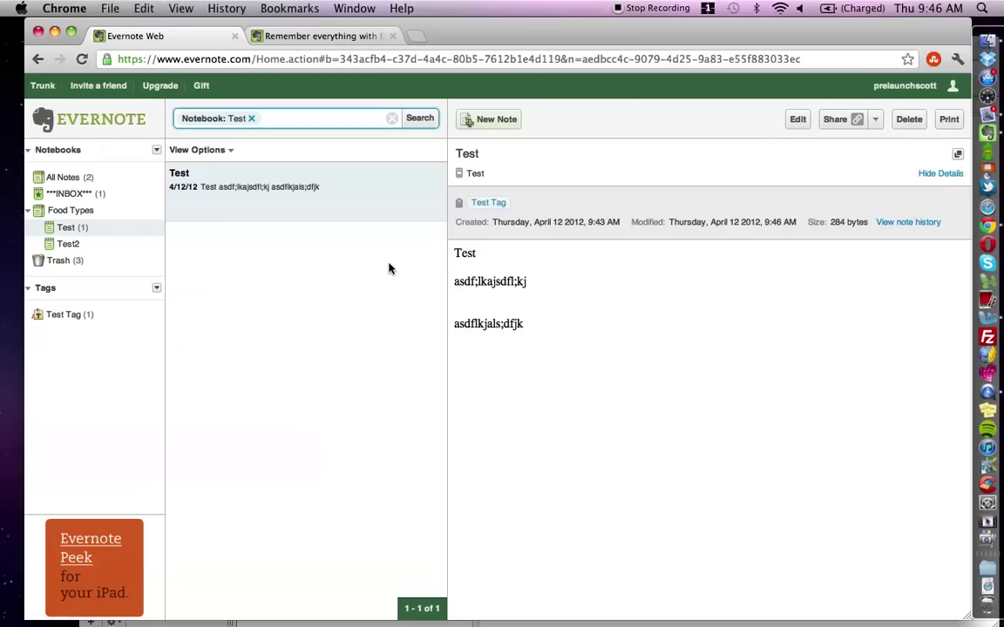
View the Welcome to Evernote note among all notes, and filter the notes by Test Tag
left_click(56, 179)
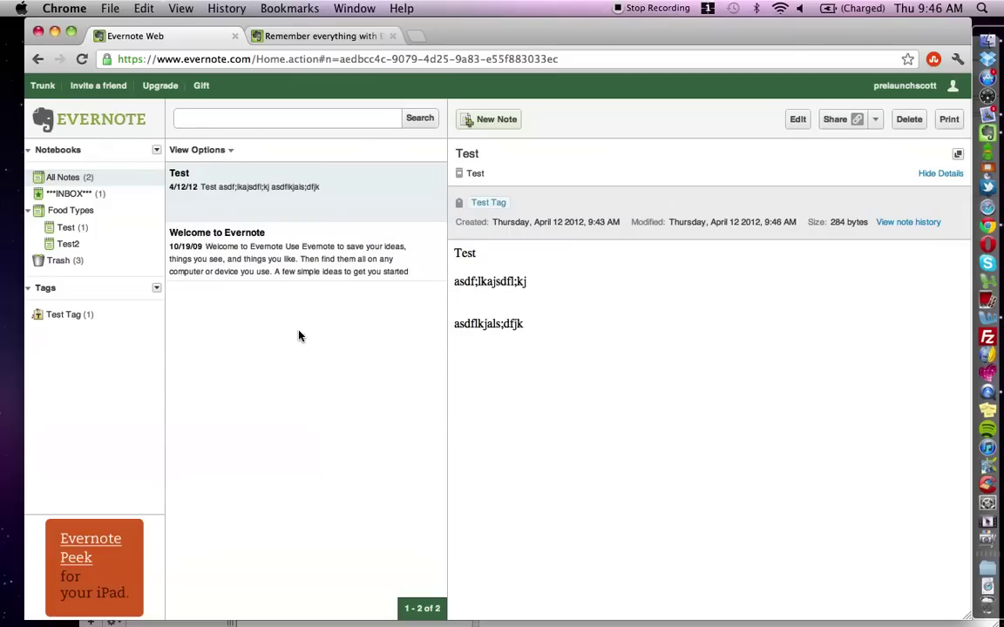
left_click(327, 262)
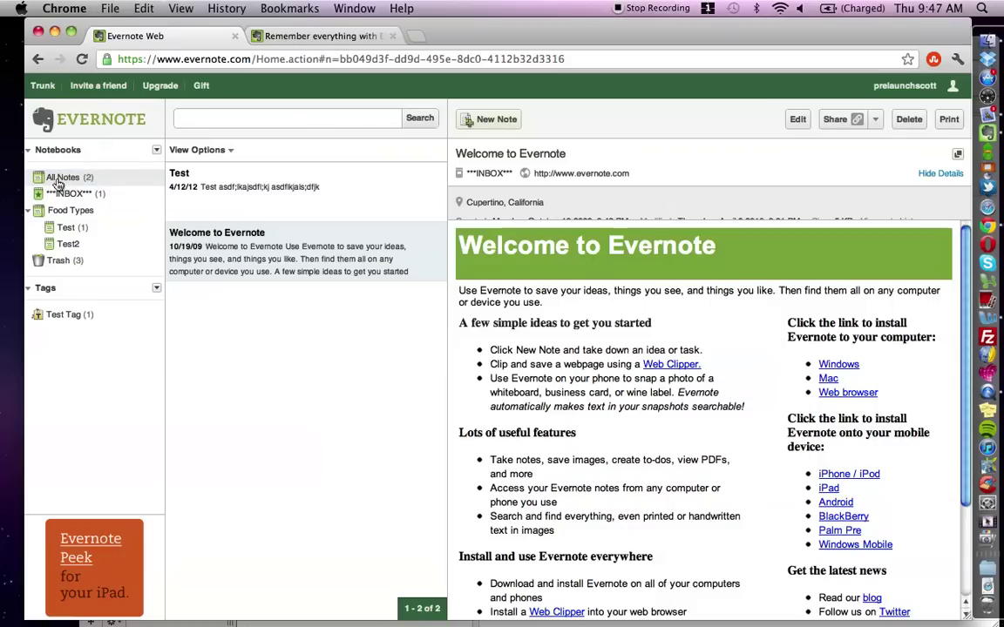
left_click(69, 317)
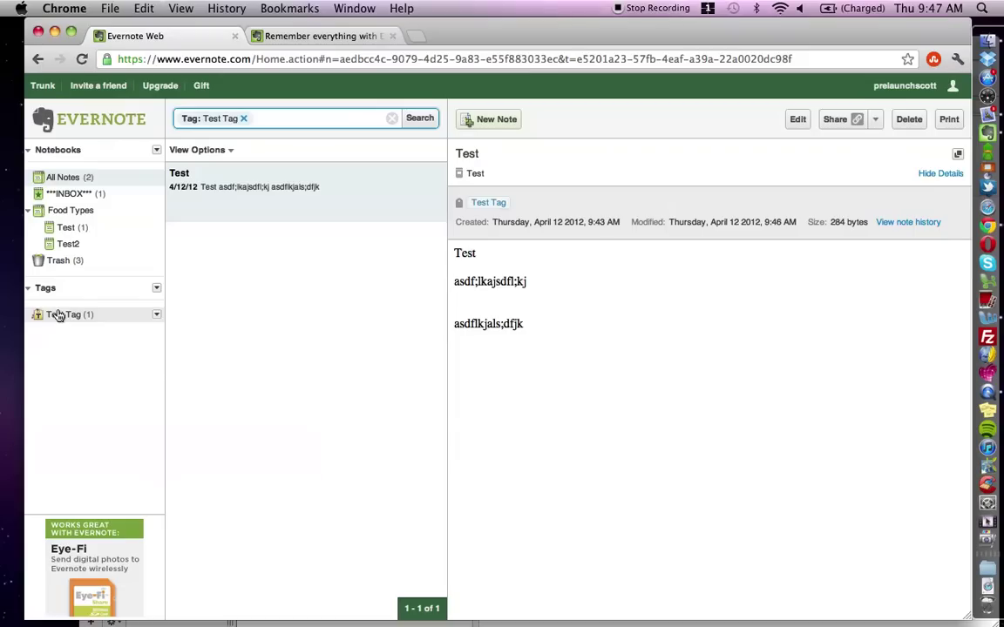
Search all notes for "test"
left_click(61, 179)
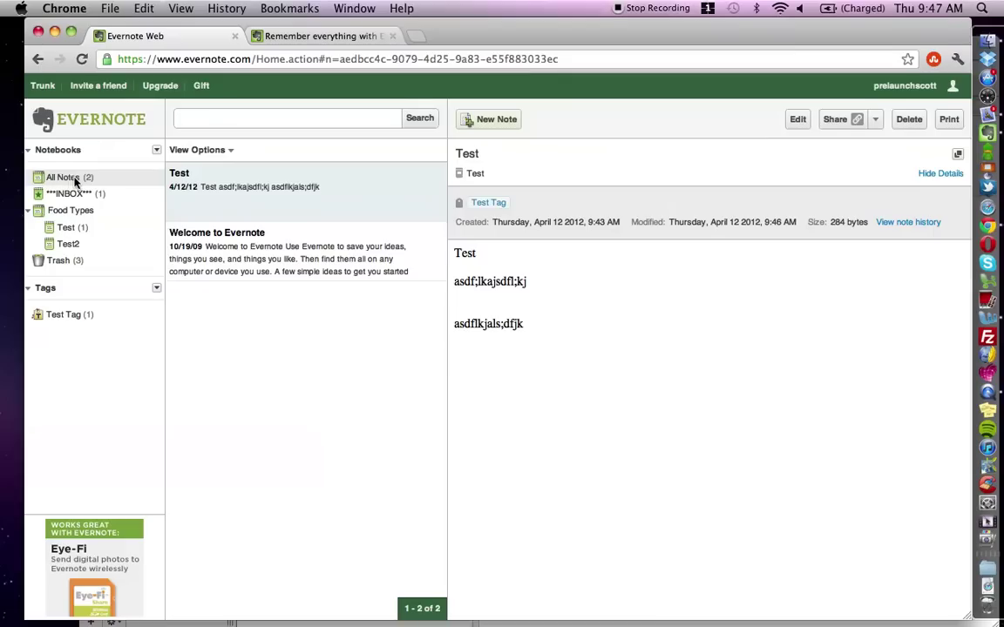
left_click(278, 114)
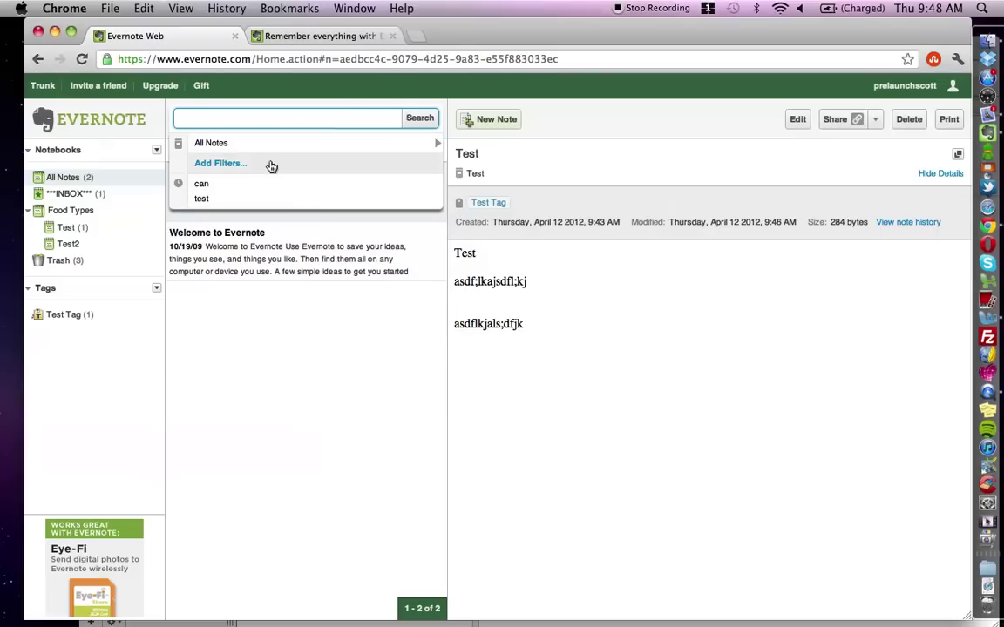
type("test")
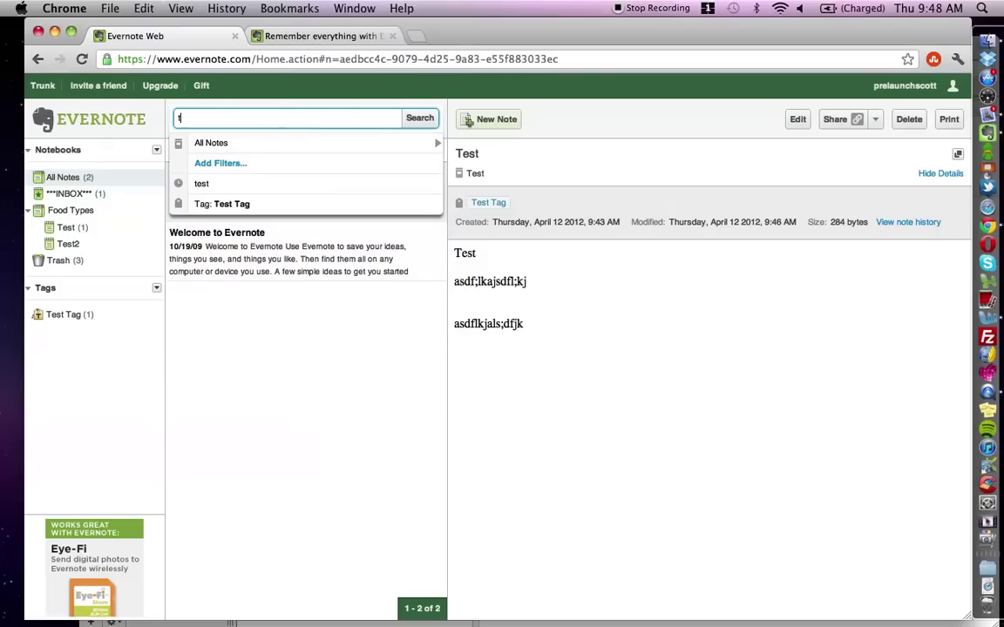
left_click(414, 122)
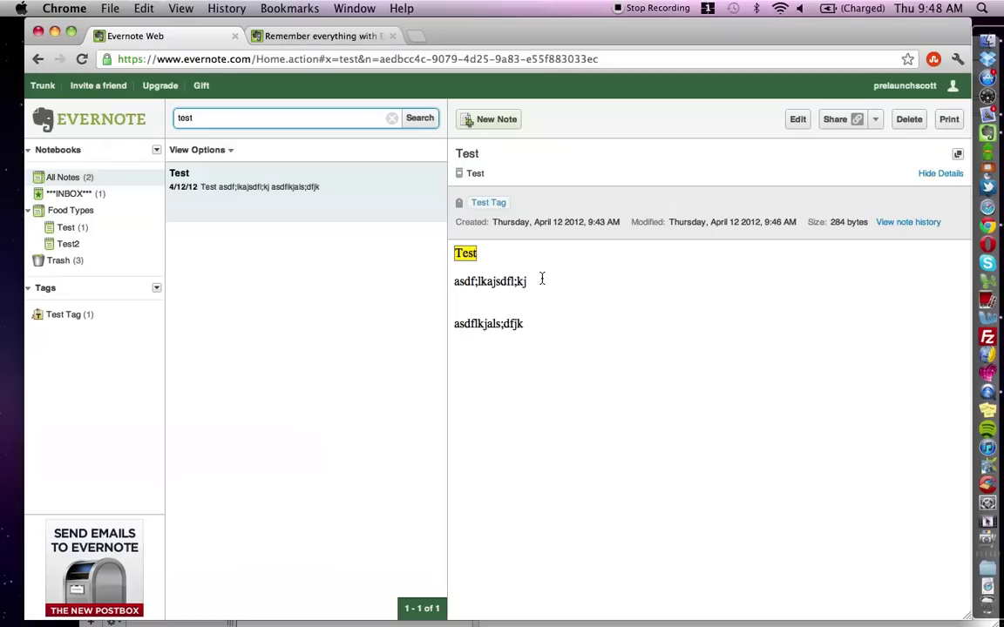
Clear the keyword search and display the notes of the Test notebook
left_click(393, 118)
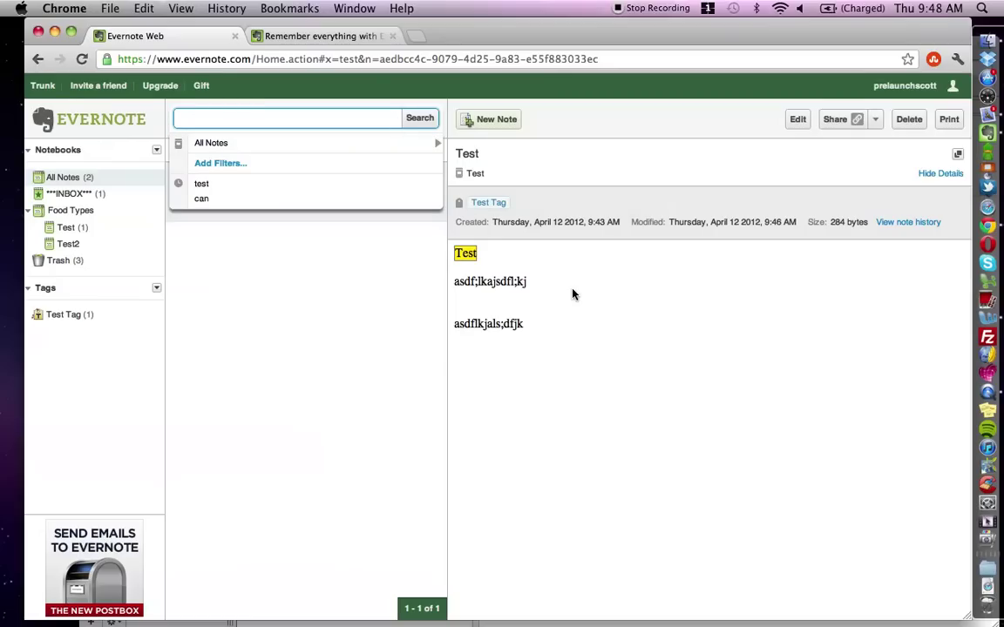
left_click(61, 178)
left_click(65, 227)
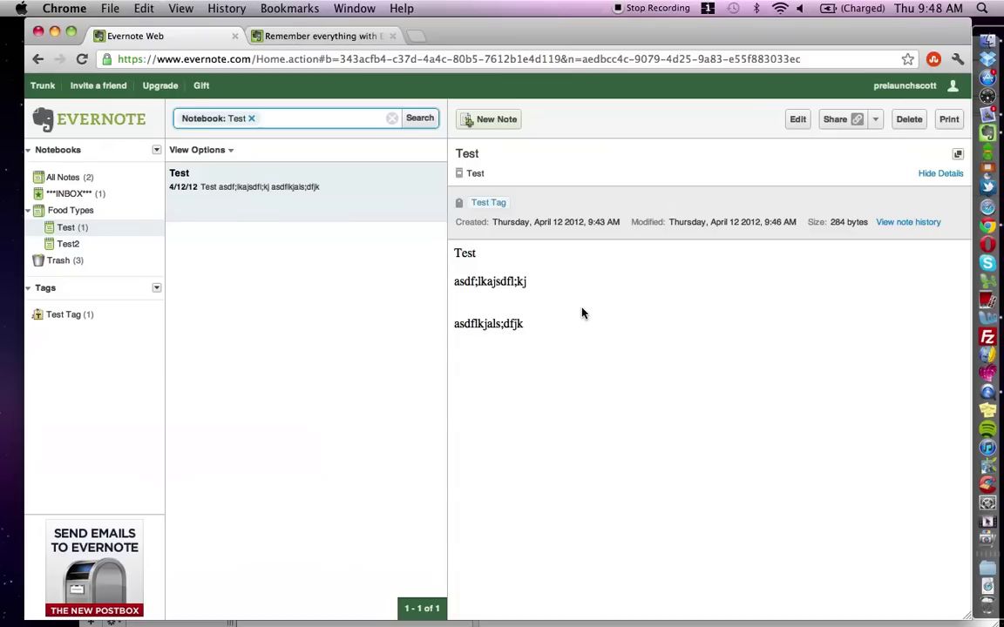
Share the Test note through a link, copy its note URL, and close the link dialog
left_click(876, 120)
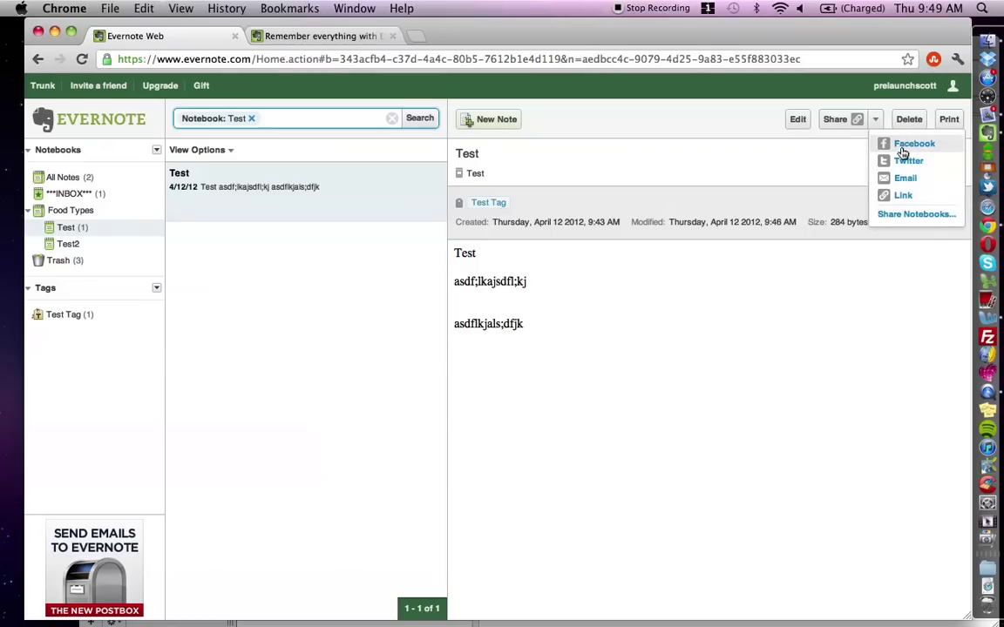
left_click(901, 199)
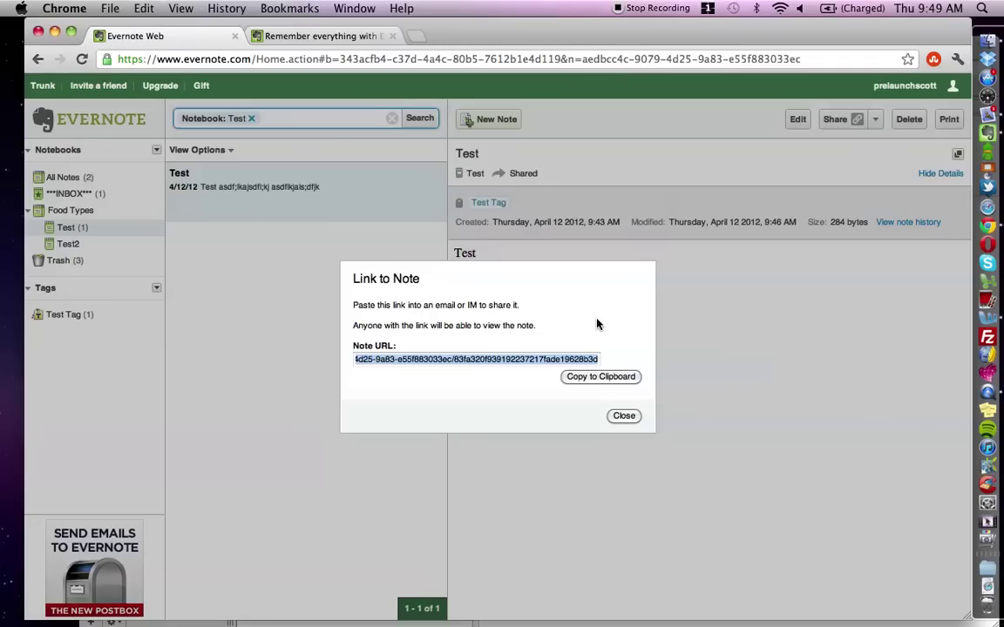
left_click(633, 419)
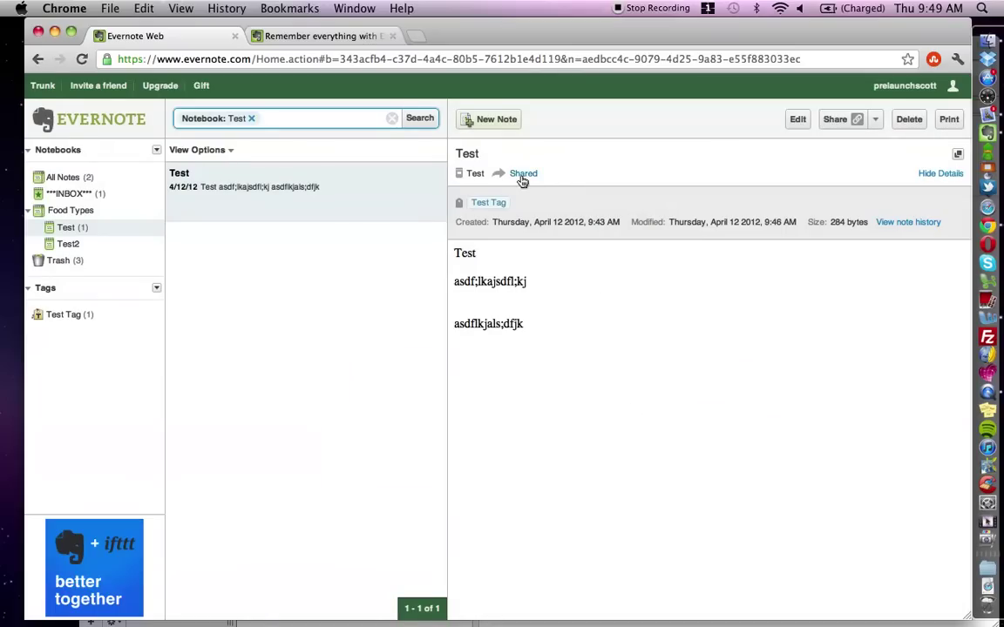
Open the copied share link in a new browser tab, look over the publicly shared Test note, and close that tab
mouse_move(508, 180)
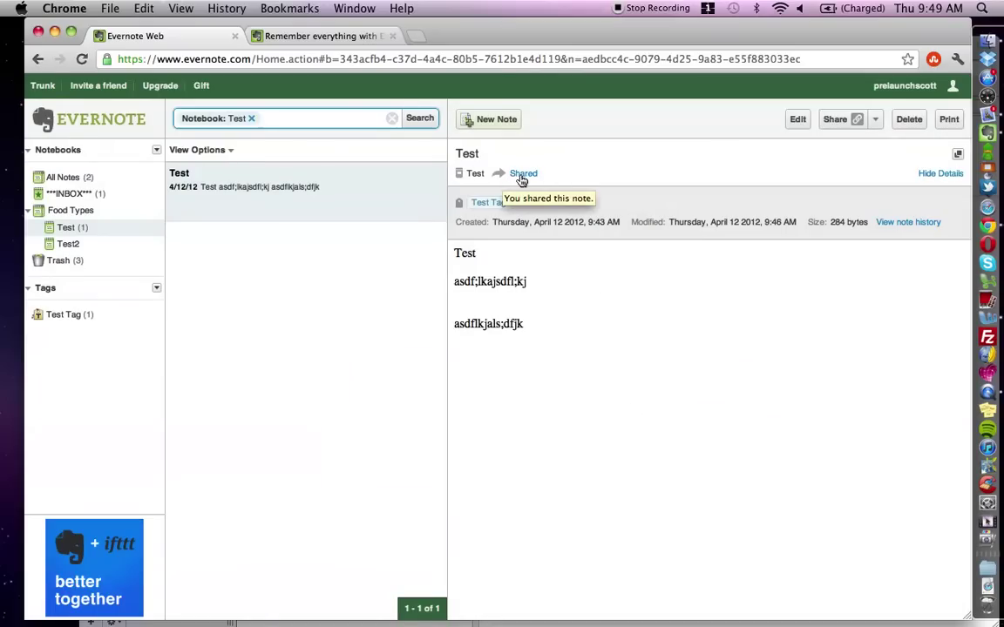
key("super+t")
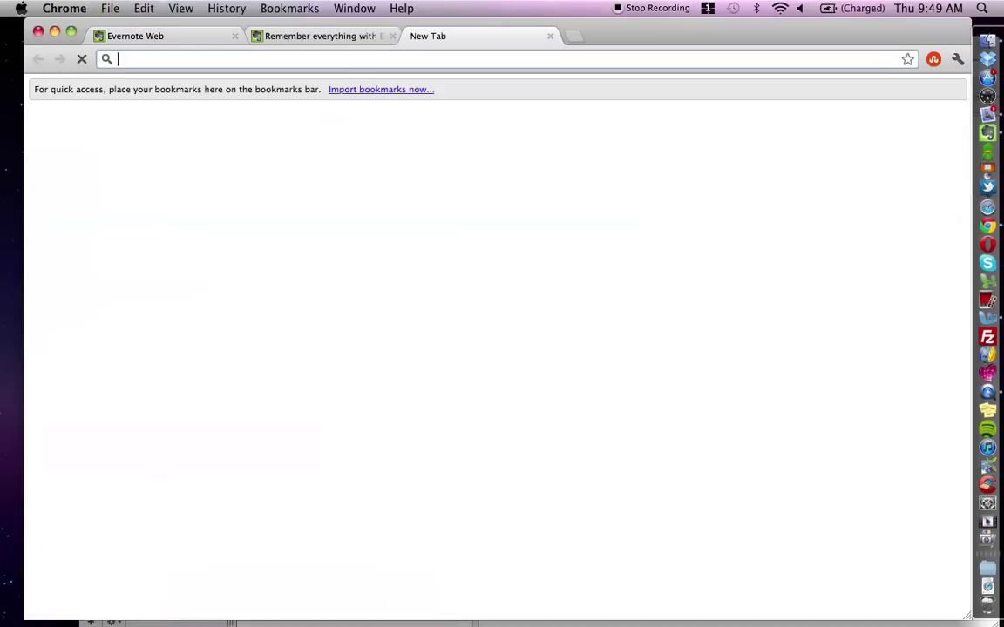
key("super+v")
key("Return")
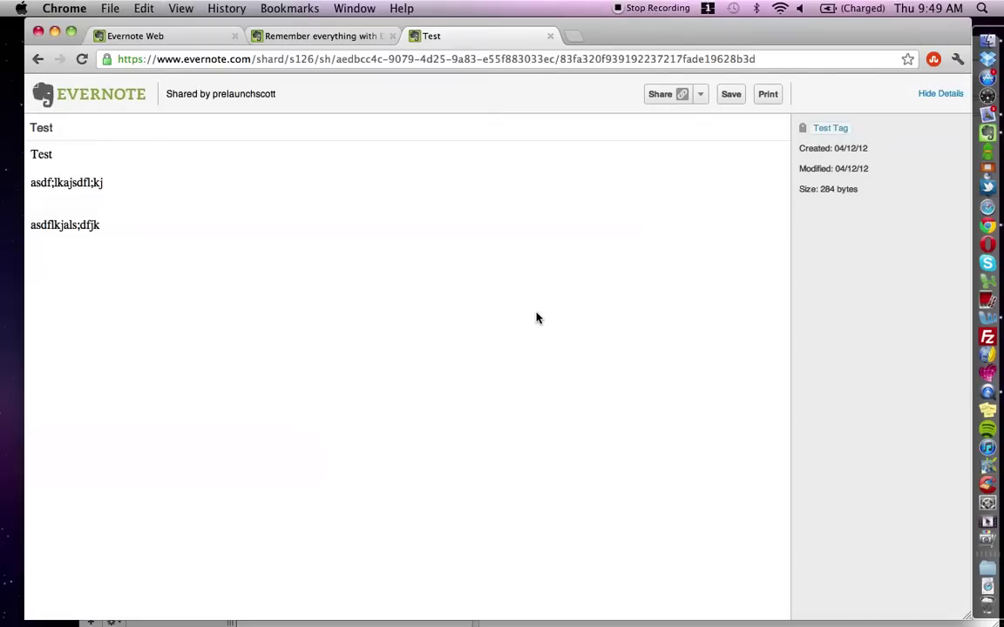
left_click_drag(101, 225, 30, 153)
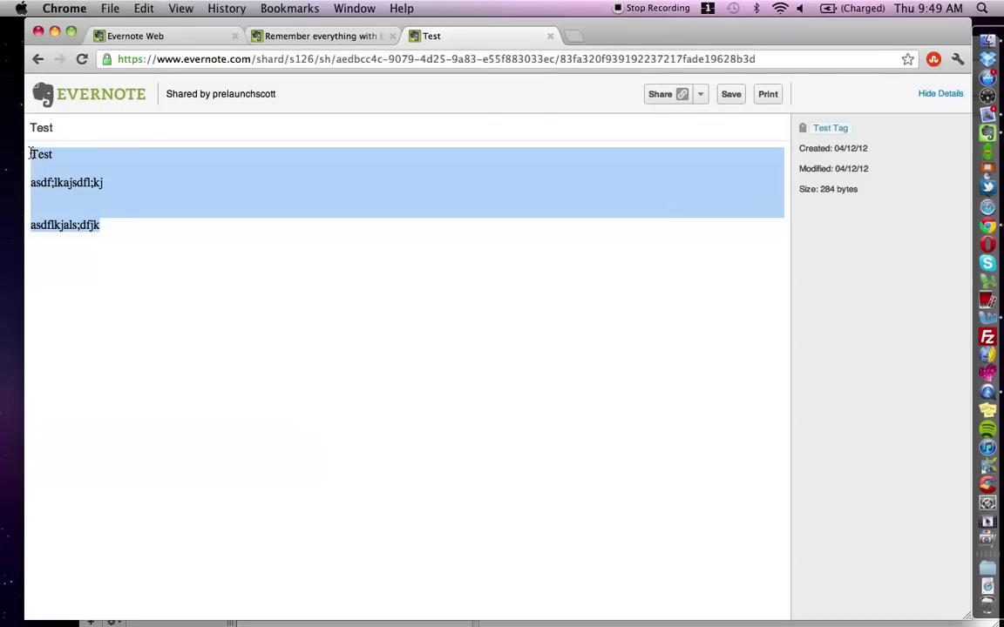
left_click(172, 243)
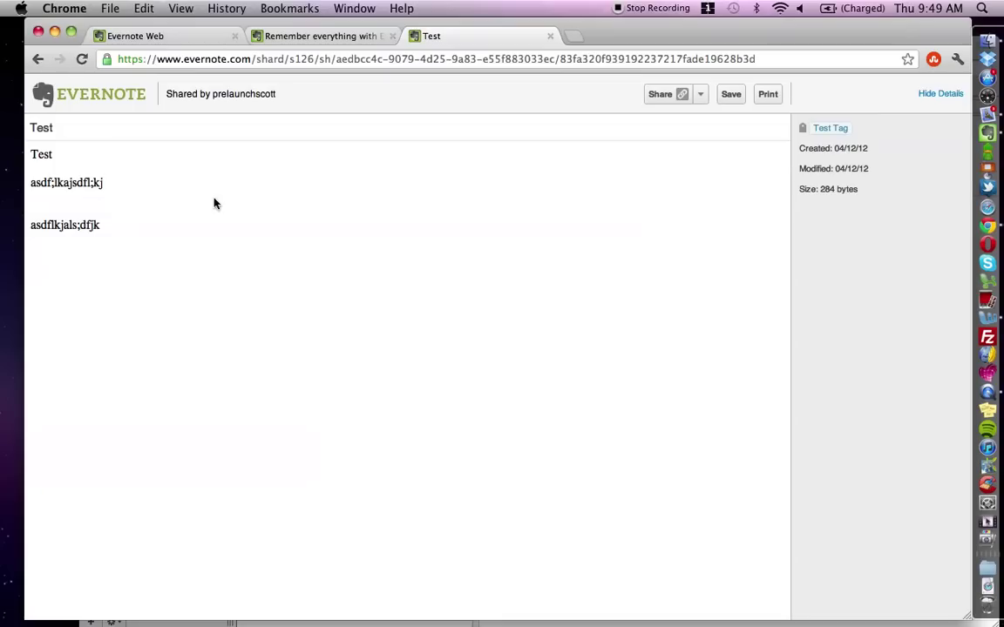
left_click(550, 38)
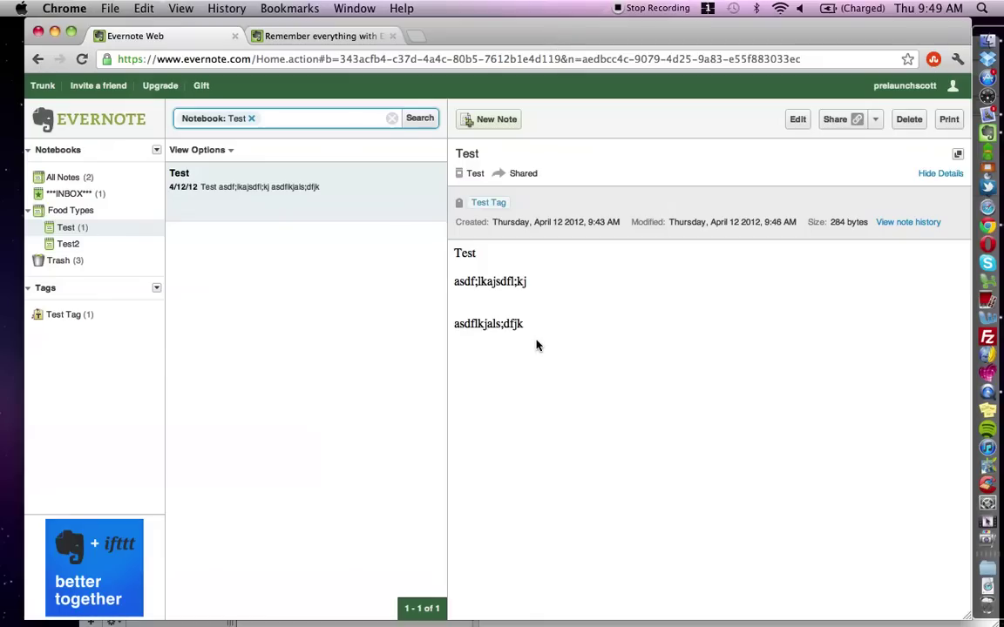
Stop sharing the Test note from its Shared status and confirm
left_click(523, 174)
left_click(577, 415)
left_click(558, 380)
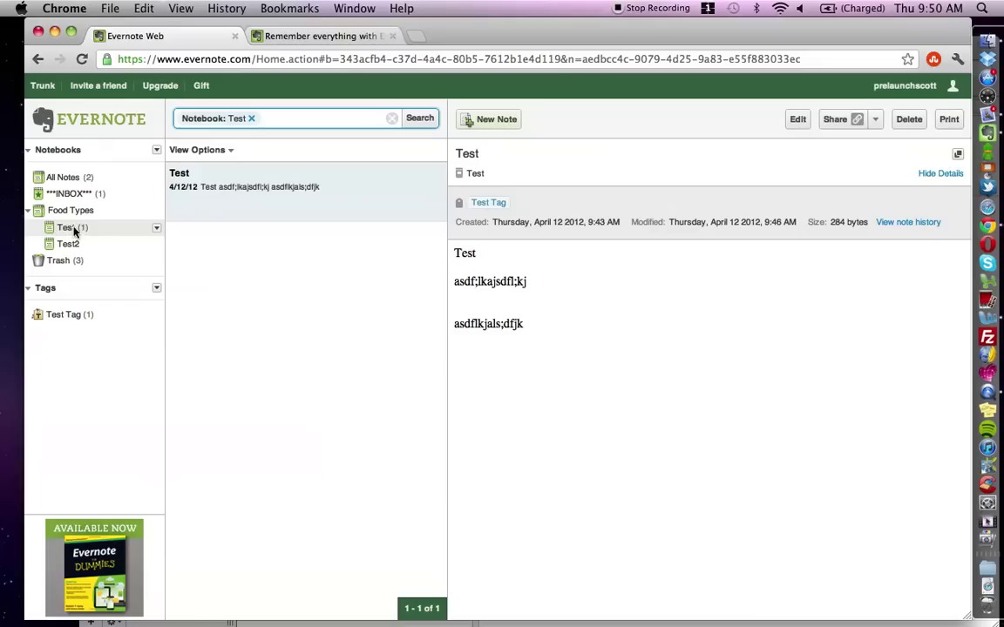
Open the notebook sharing page, review its sharing options for each notebook, and return to the notes
left_click(874, 122)
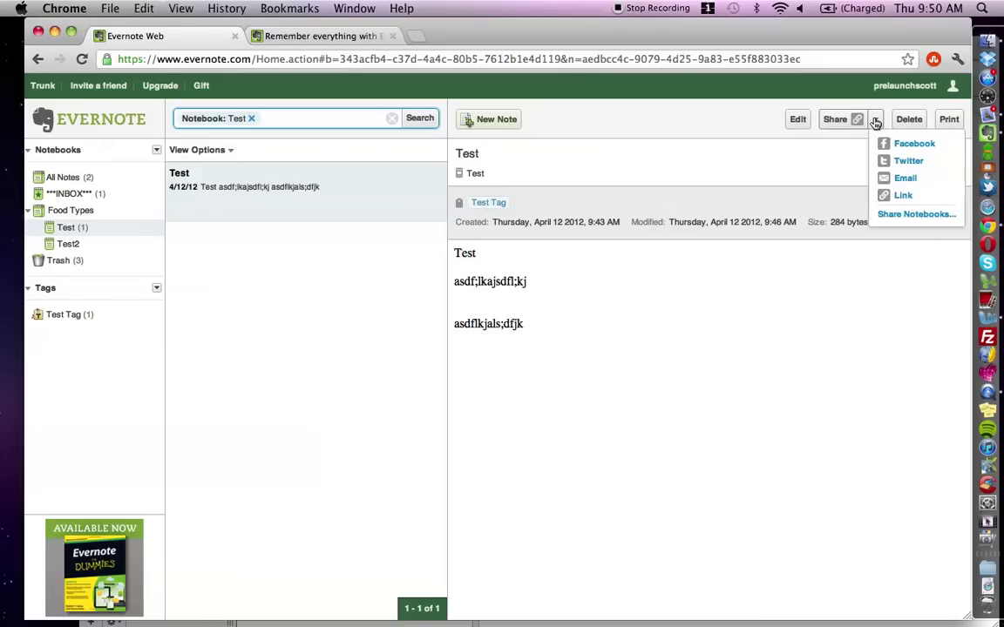
left_click(903, 216)
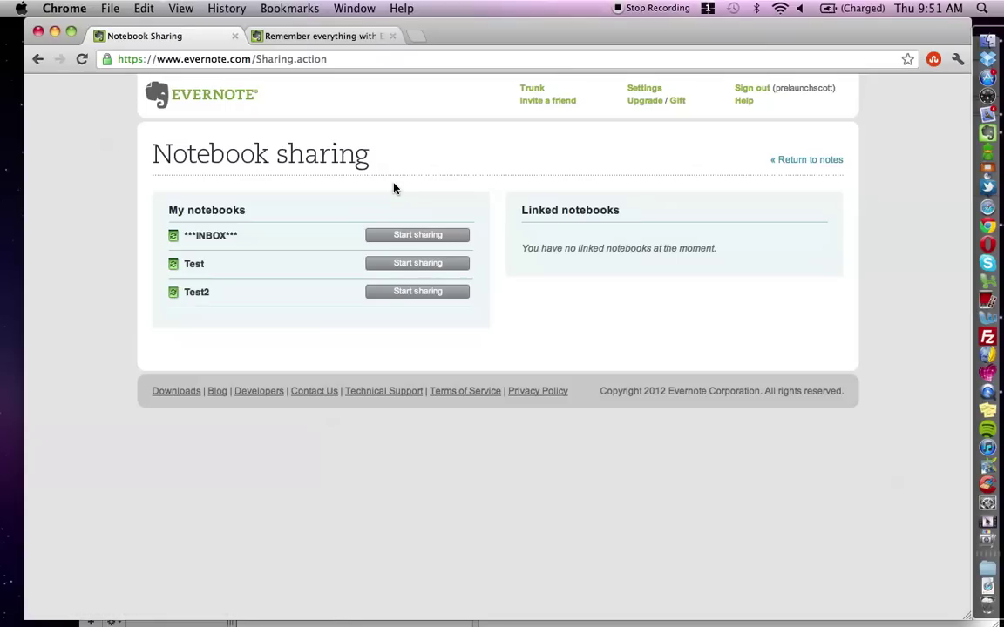
left_click(36, 59)
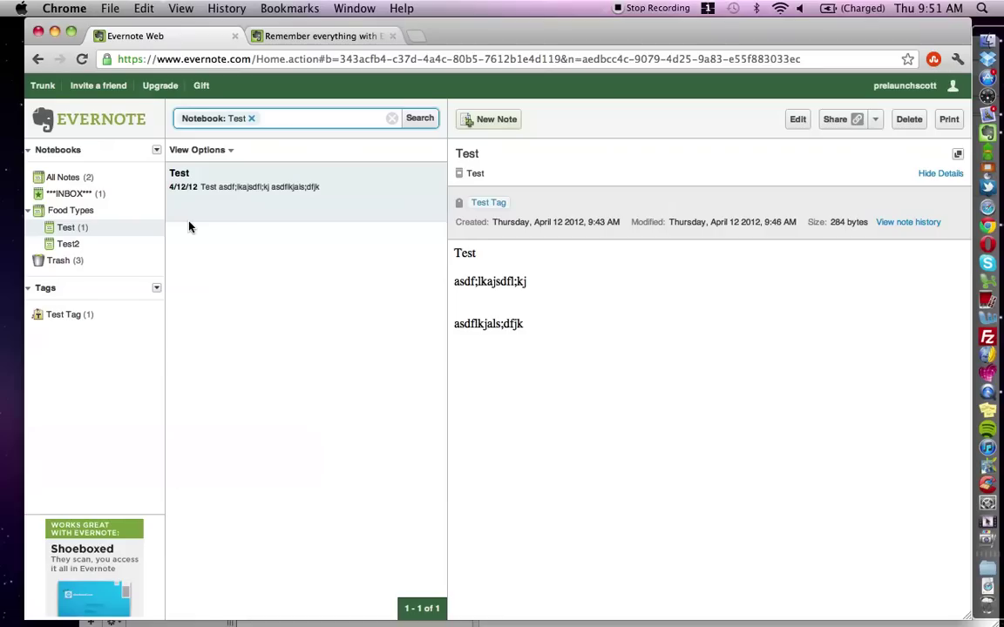
Display all notes, followed by the ***INBOX*** notebook
left_click(63, 177)
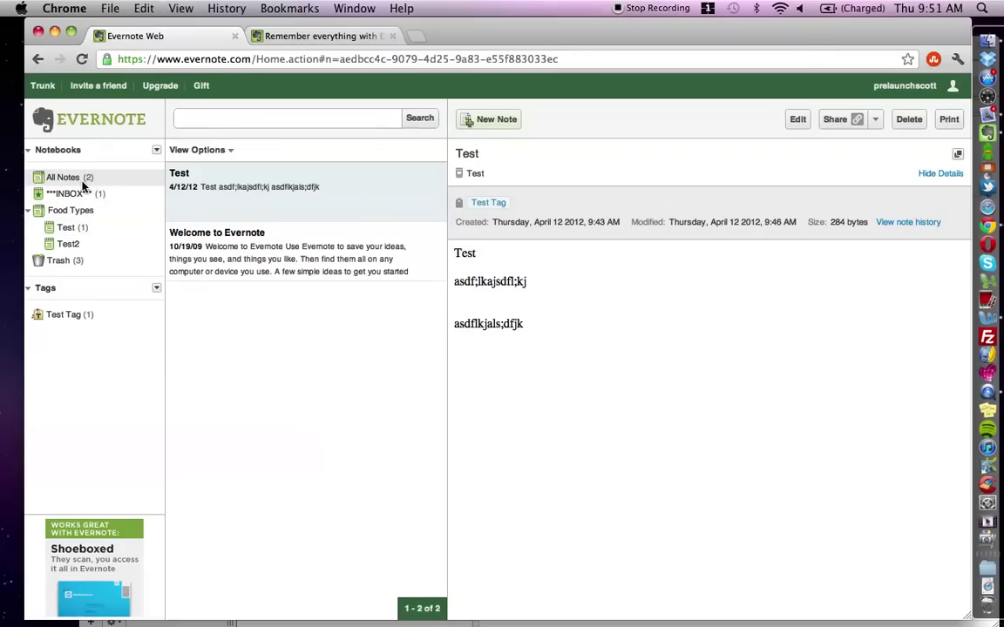
left_click(61, 193)
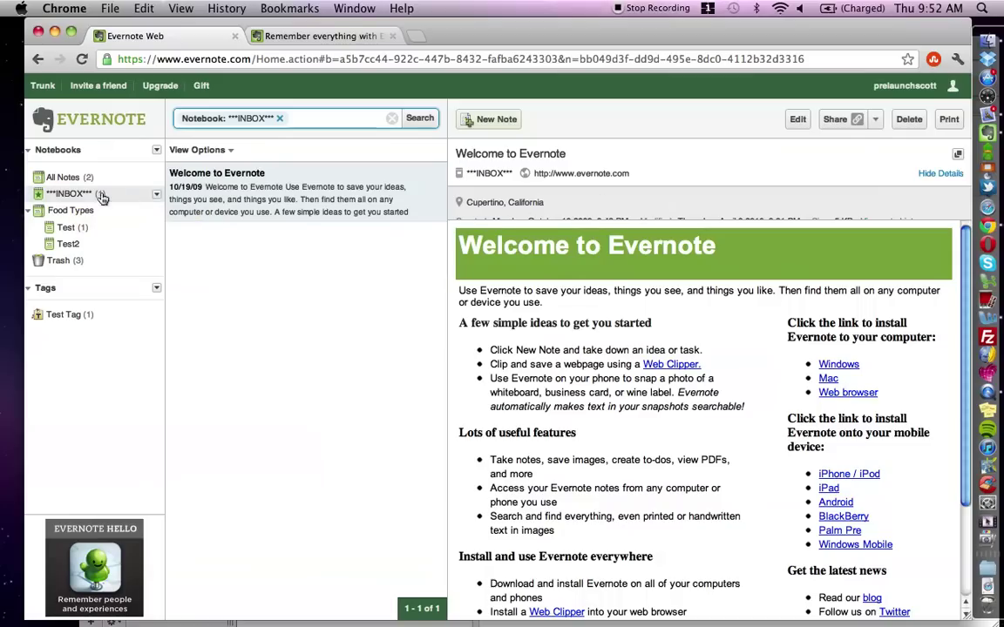
Open the account settings and examine the Email Notes to entry in the Account Summary
left_click(915, 89)
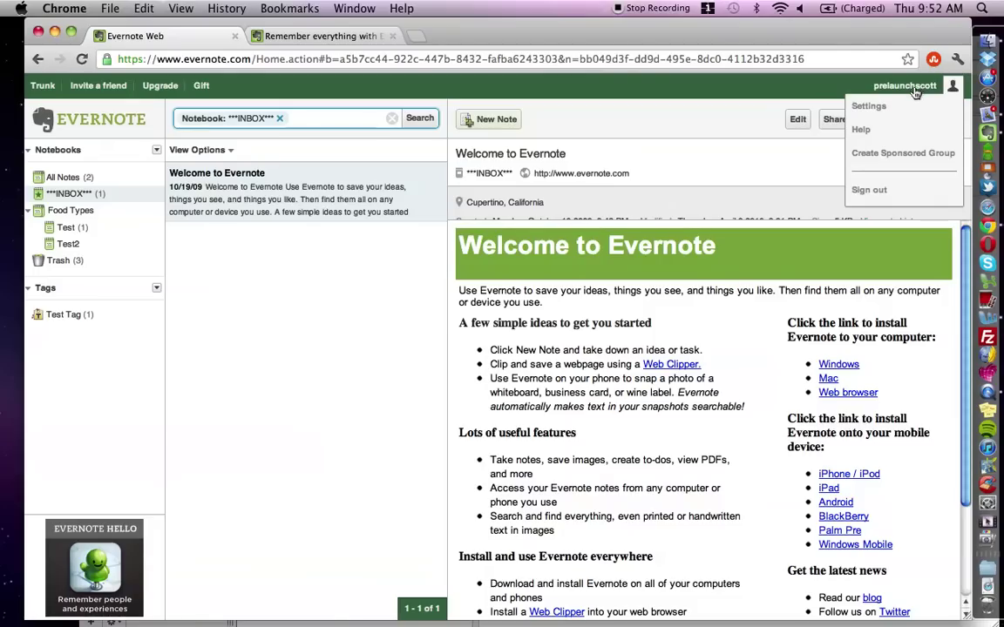
left_click(887, 107)
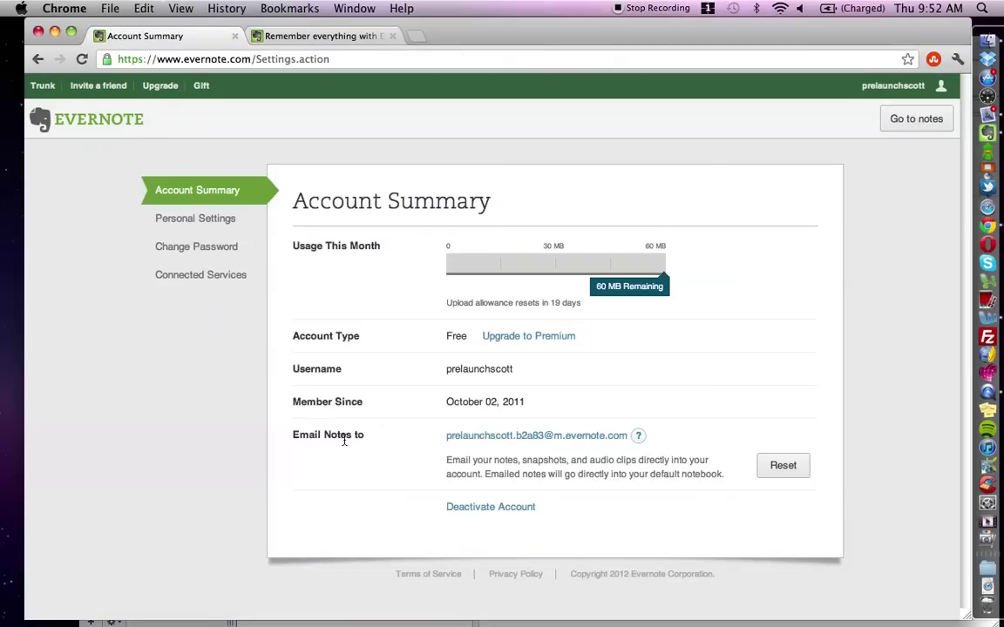
left_click_drag(294, 439, 438, 442)
left_click(358, 472)
Switch to Mail, address a new message to an Evernote notes e-mail address, discard it unsaved, and minimize Mail
left_click(991, 123)
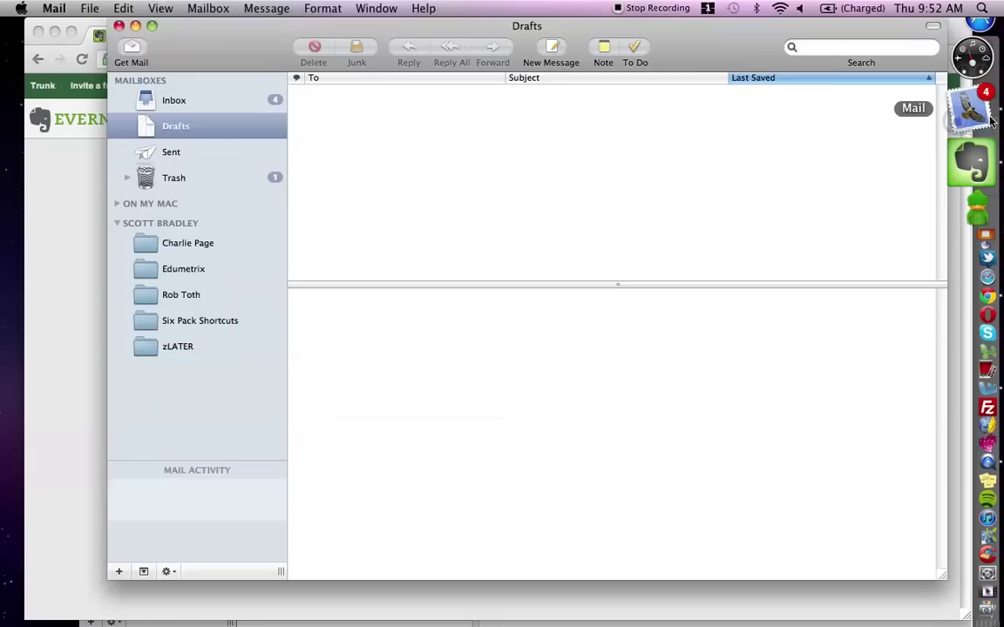
left_click(553, 49)
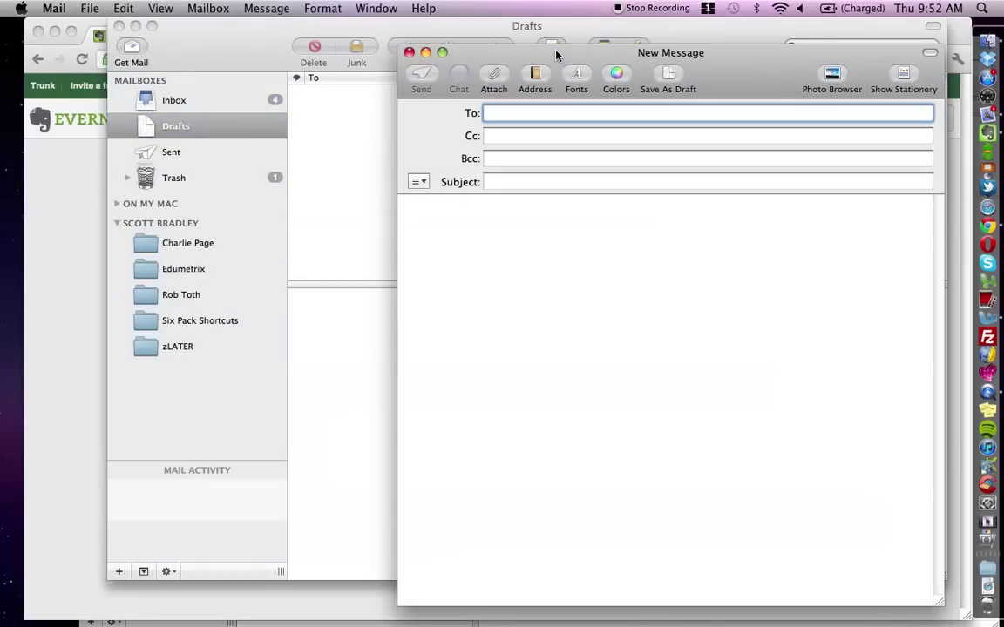
type("sco")
key("Return")
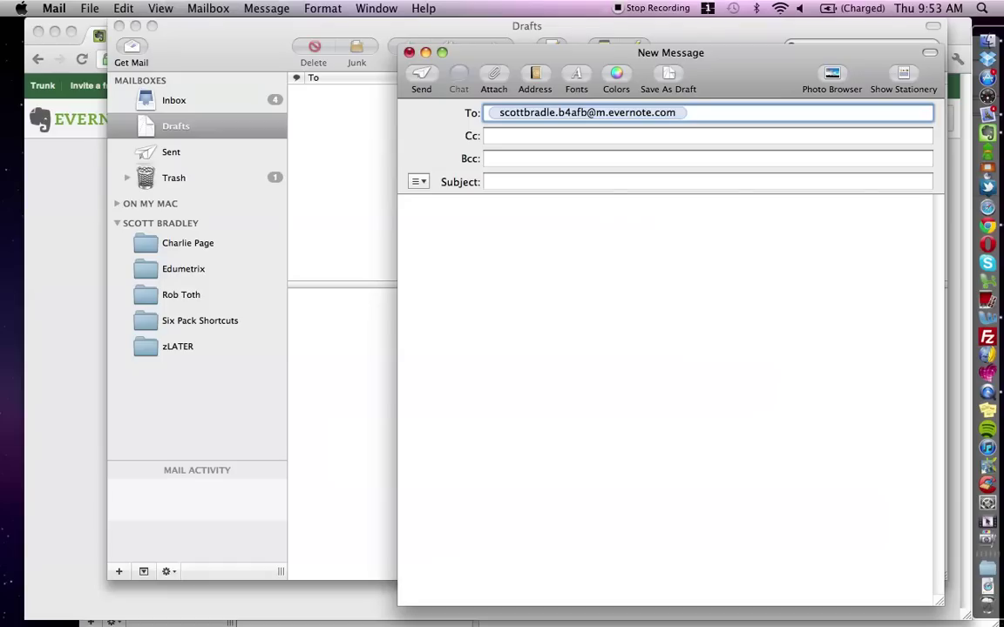
left_click(409, 54)
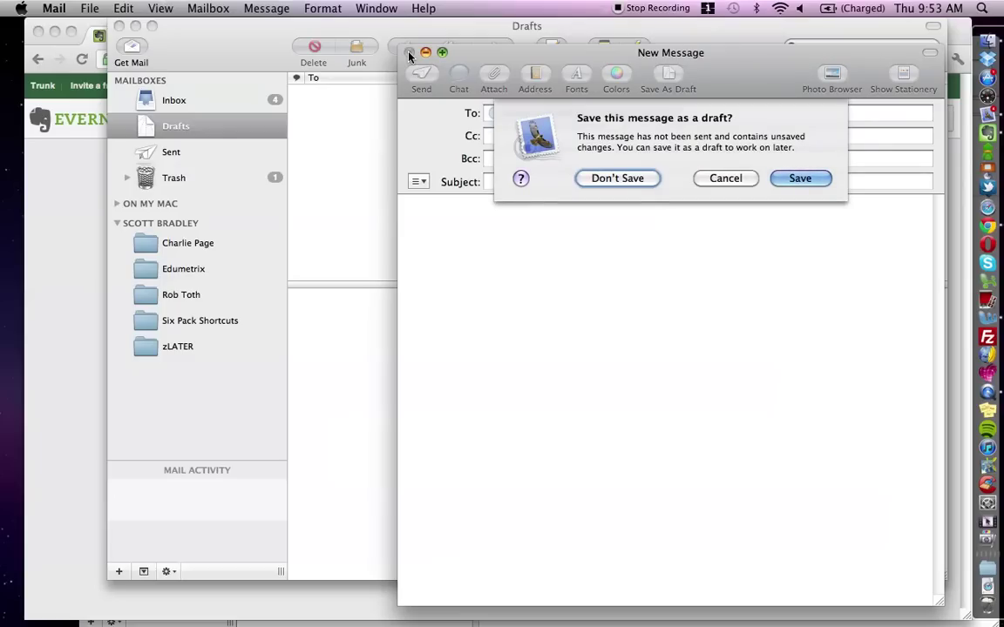
left_click(597, 177)
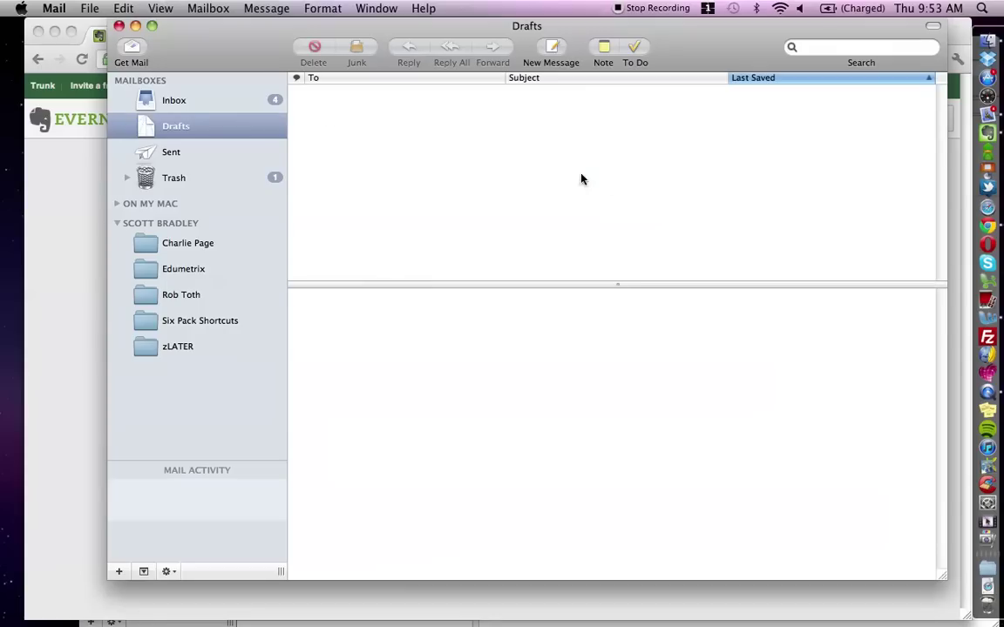
left_click(136, 26)
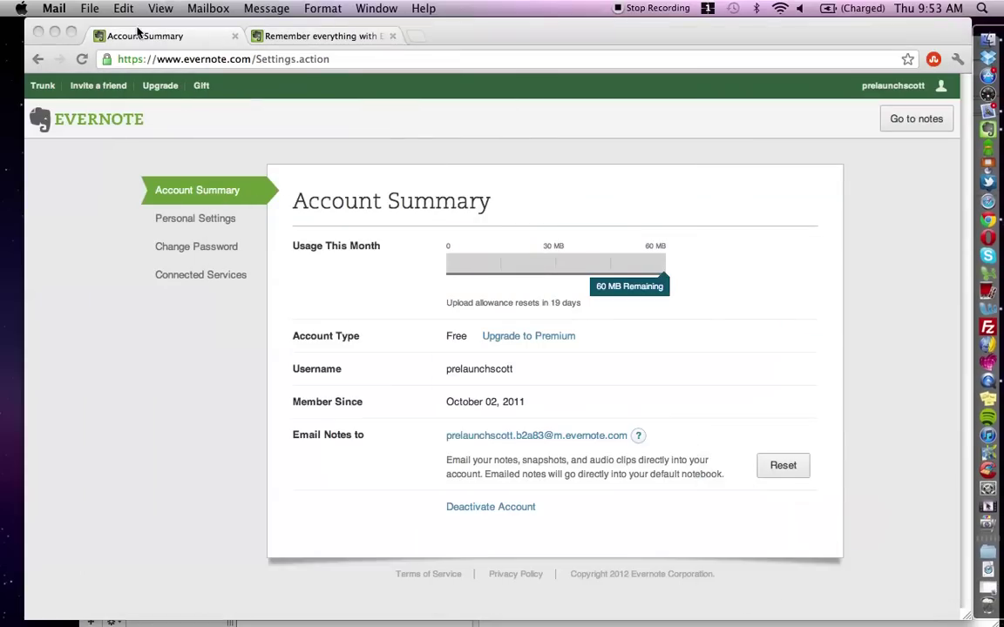
Return to the ***INBOX*** notes and examine the Web Clipper tip in the Welcome to Evernote note
left_click(38, 60)
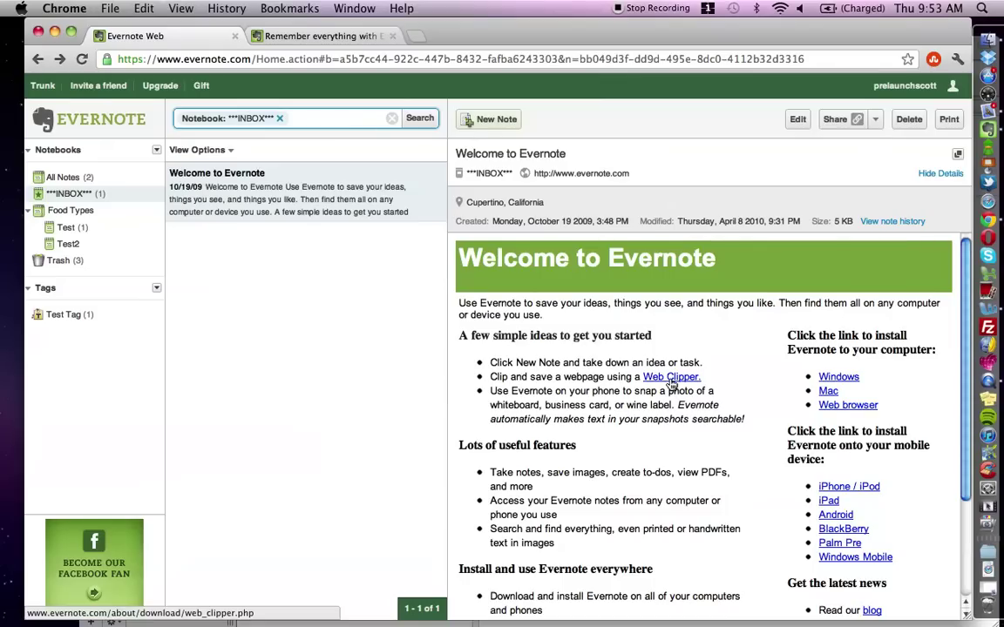
left_click_drag(593, 377, 701, 377)
left_click(585, 376)
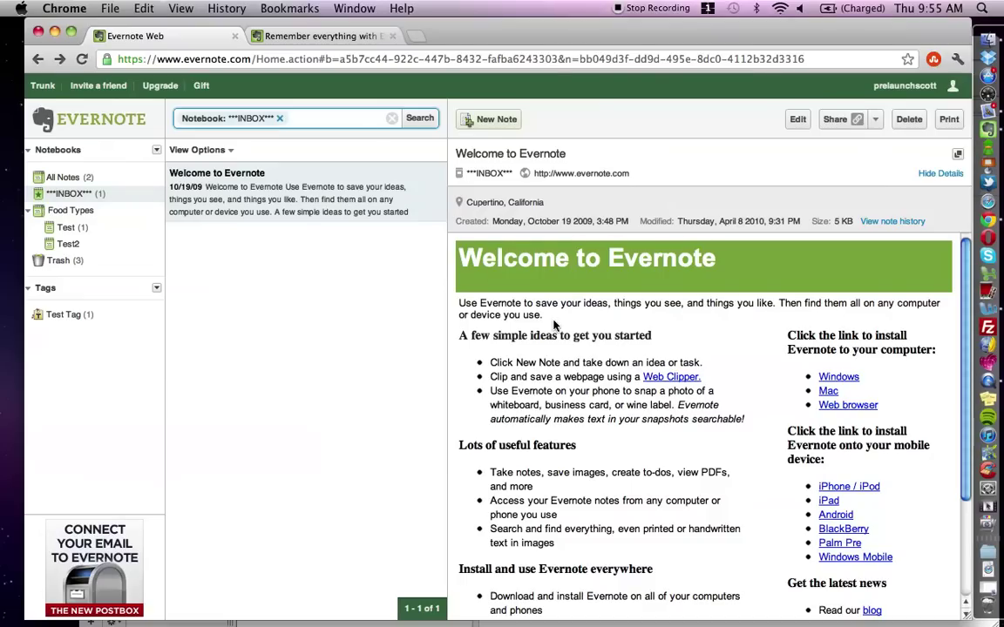
Switch to the Evernote desktop app, reposition its window to show the whole note editor, and start editing Note Example
left_click(976, 131)
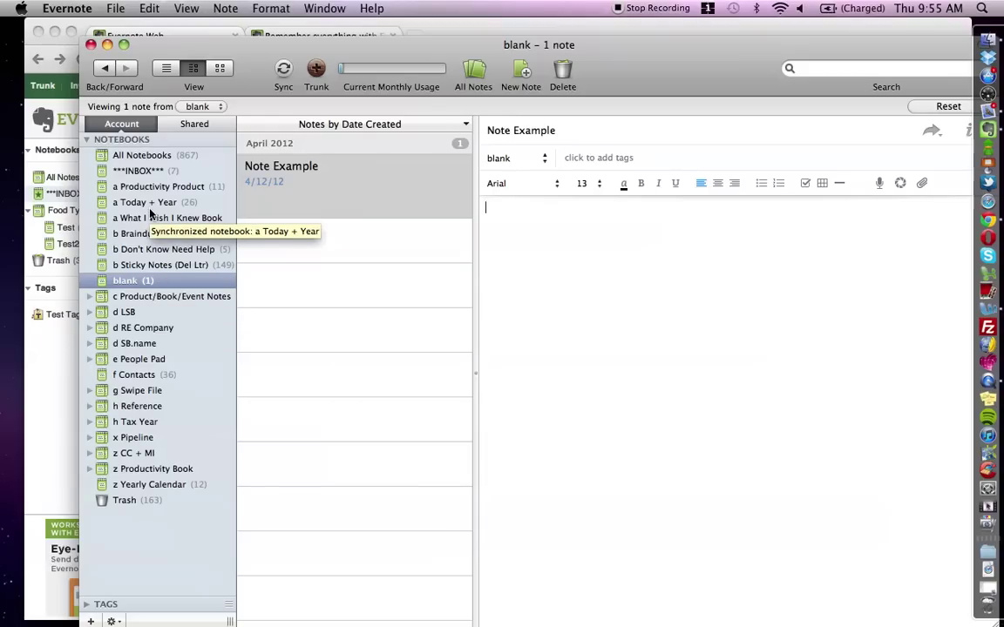
left_click_drag(654, 39, 452, 19)
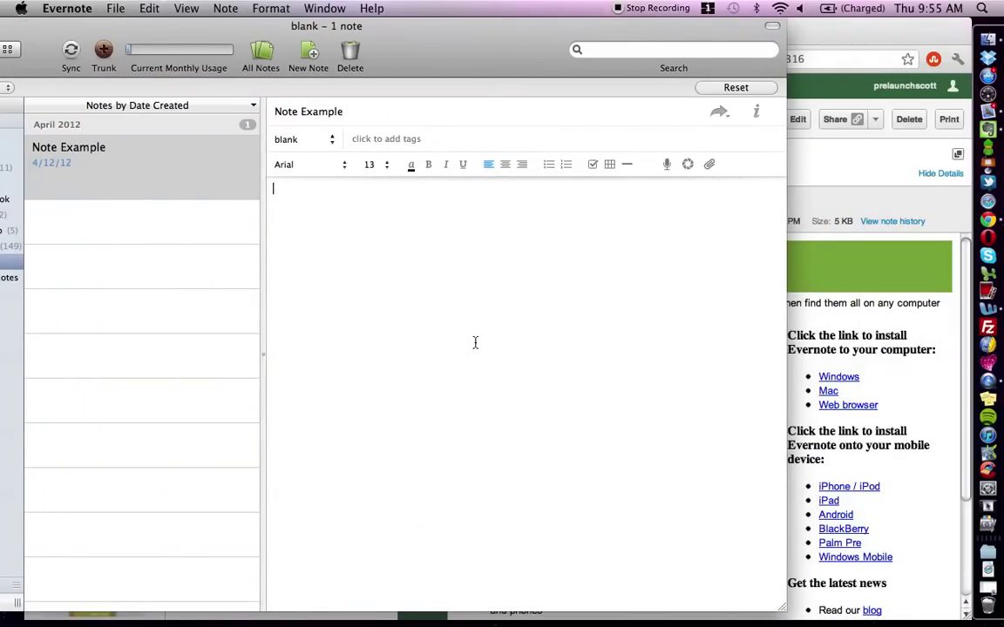
left_click(200, 170)
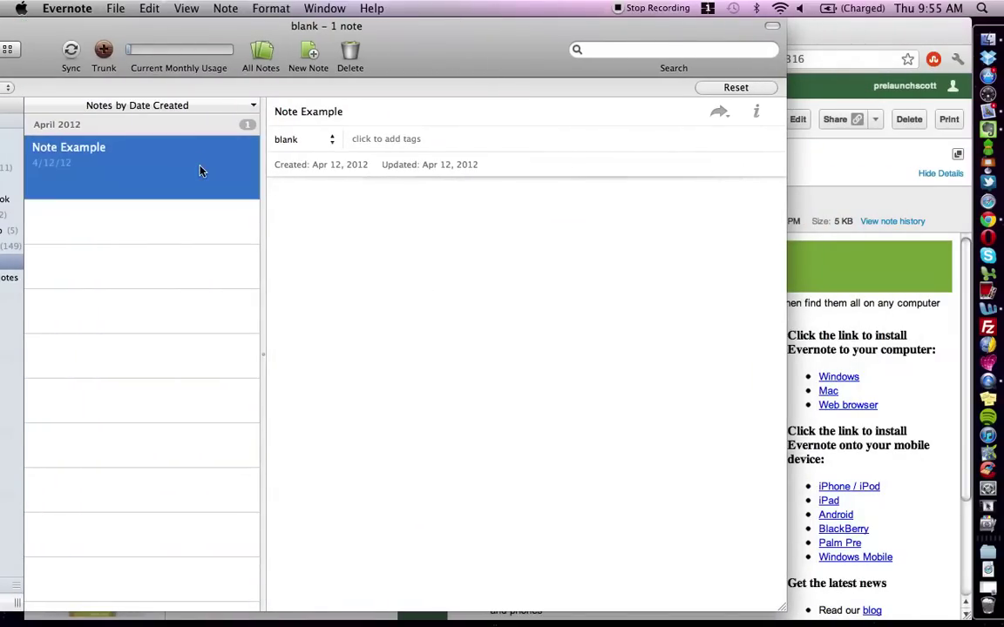
left_click(382, 257)
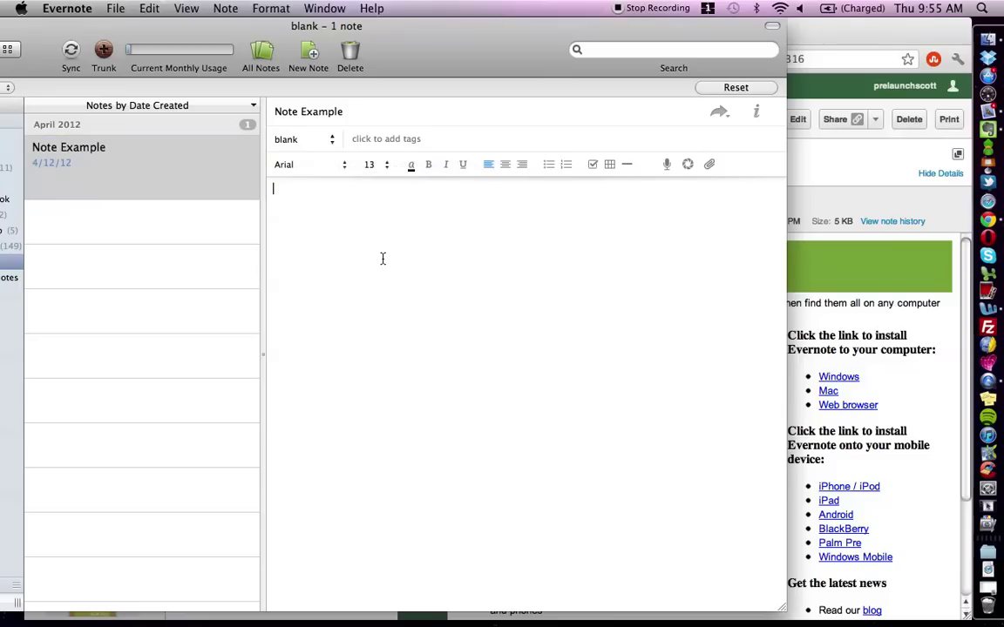
Enter "dflkjasd;lfkjasl;dfkj" as the first line of Note Example, followed by a blank line
left_click(213, 185)
left_click(293, 221)
type("dflkjasd;lfkjasl;dfkj")
key("Return")
key("Return")
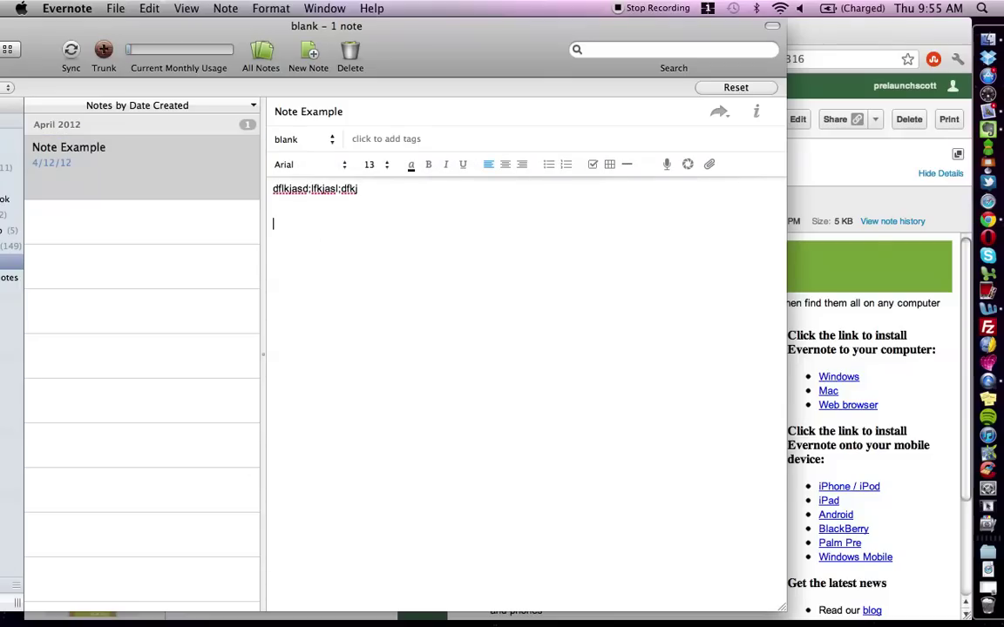
Reselect Note Example in the note list, and add the line "sadf;dsalkfjadls;kfj" below its existing text
left_click(127, 197)
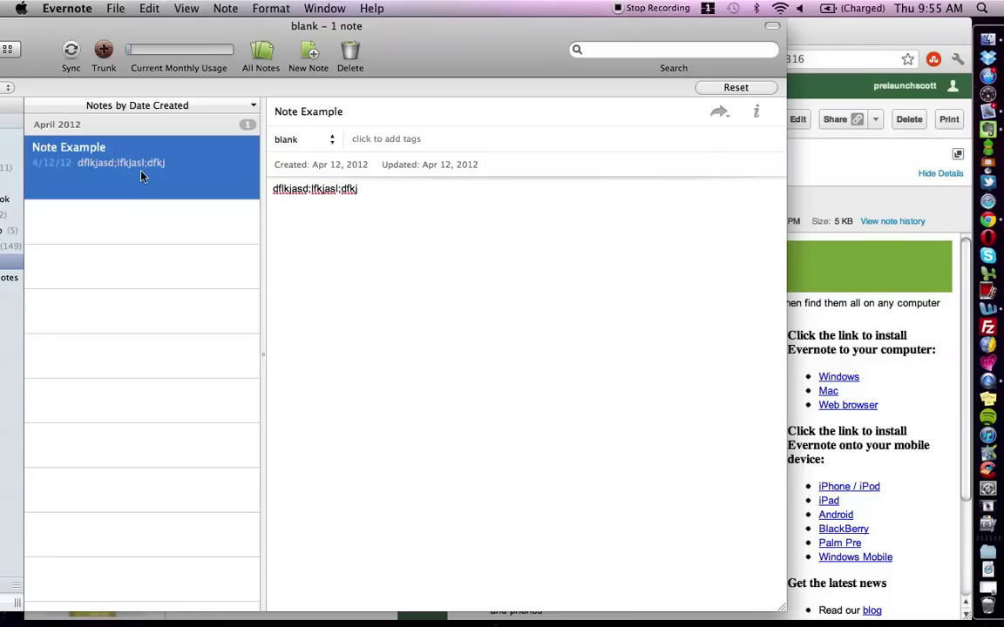
left_click(399, 207)
type("sadf;dsal")
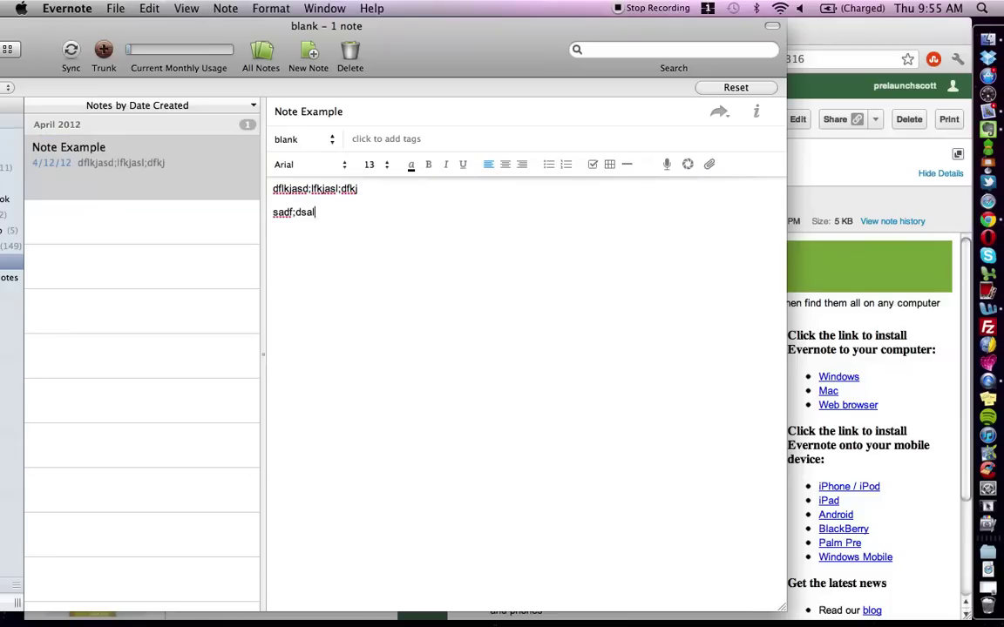
type("kfjadls;kfj")
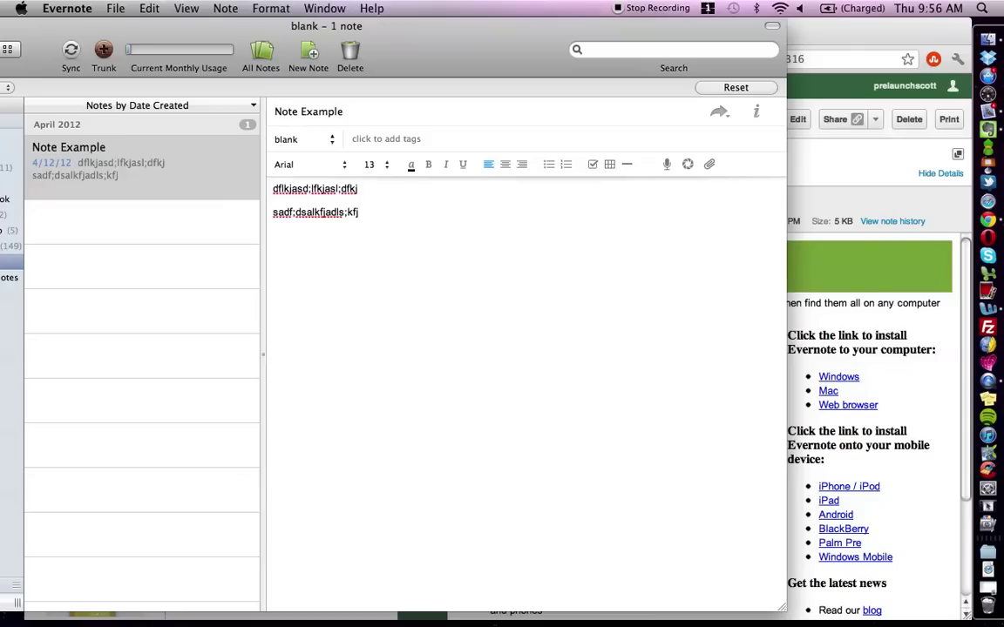
Record an audio clip of about 2 seconds below the existing text in Note Example and save it into the note
key("Return")
key("Return")
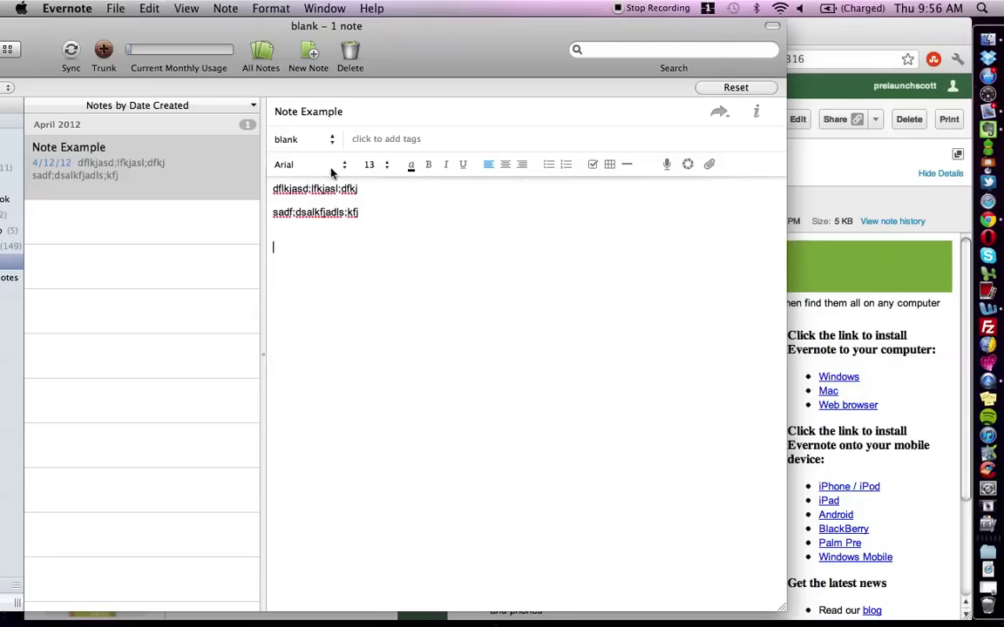
left_click(668, 168)
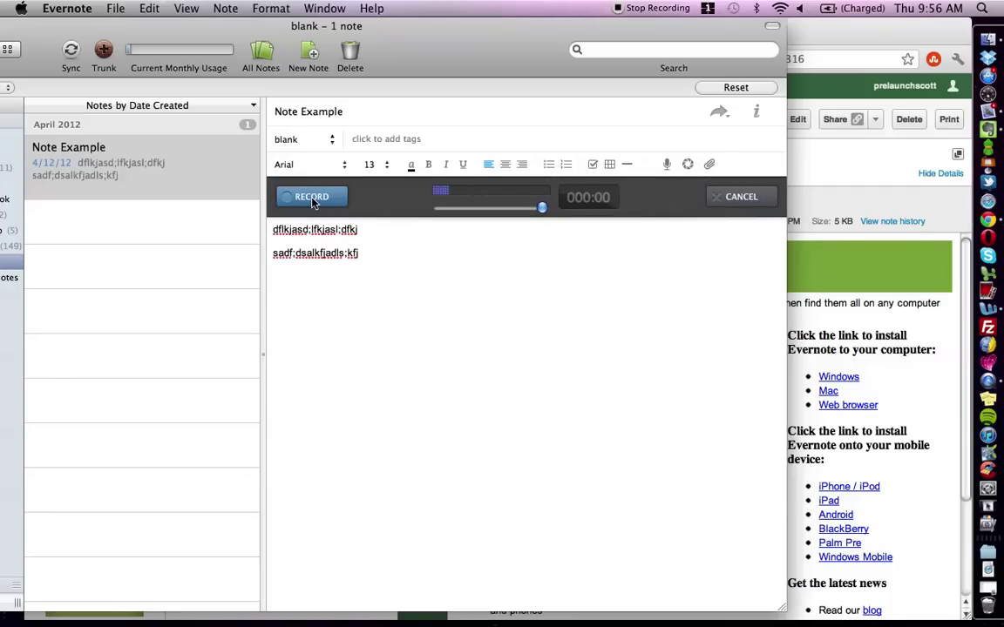
left_click(312, 197)
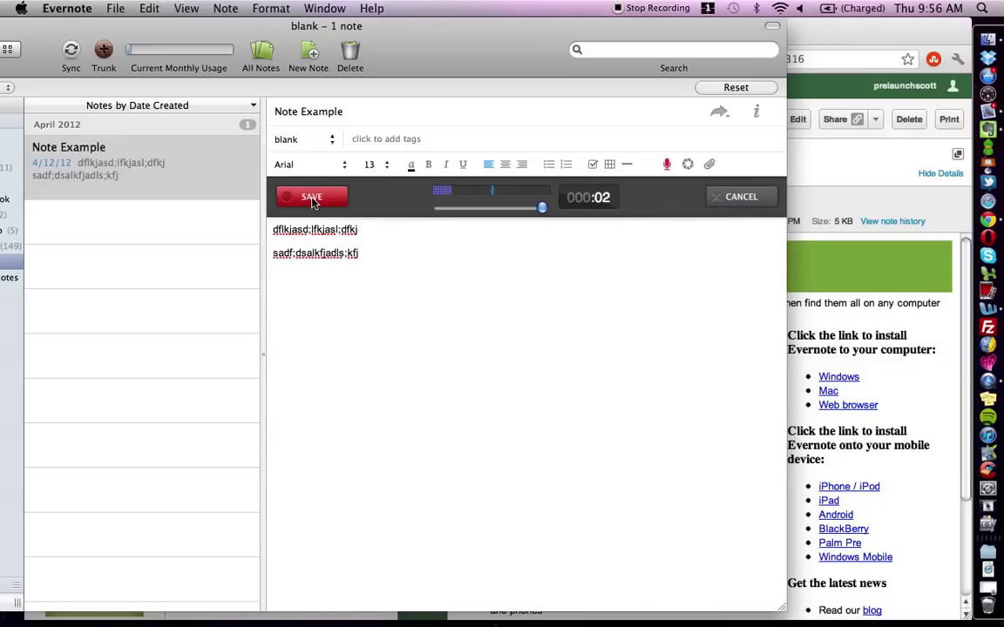
left_click(312, 197)
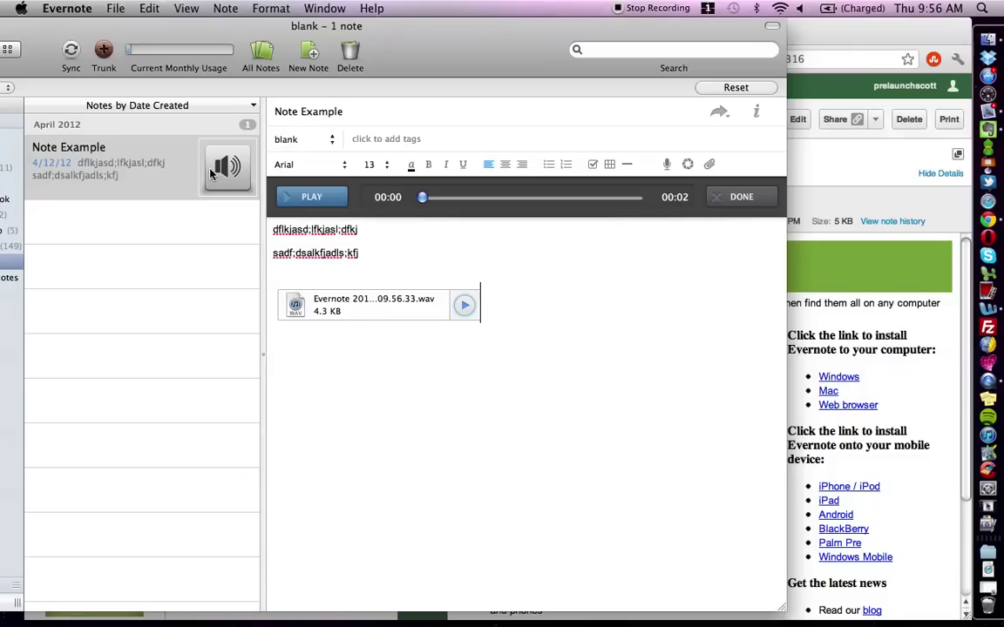
key("Return")
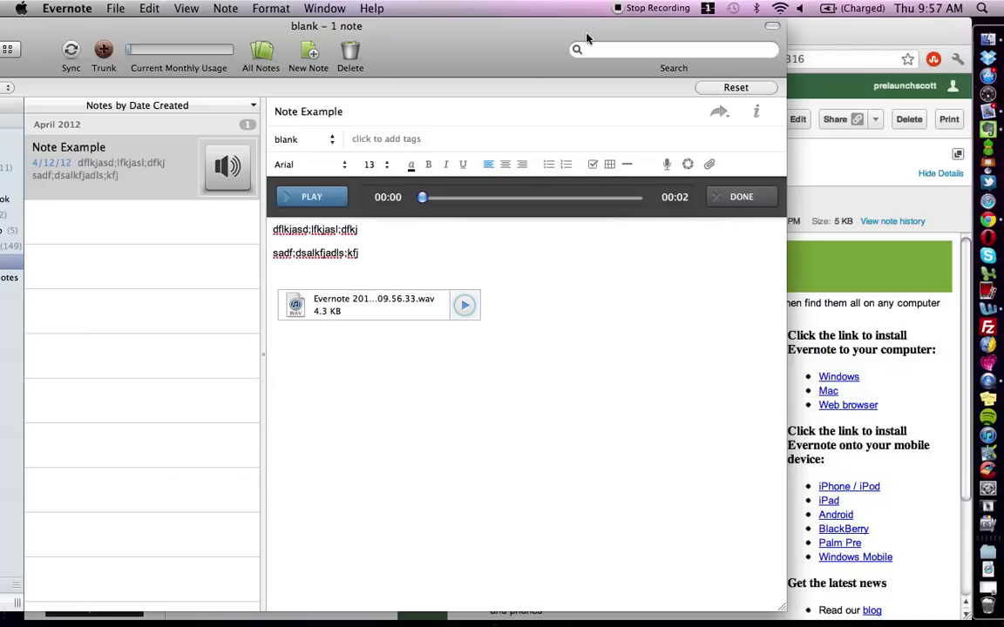
left_click_drag(416, 29, 586, 28)
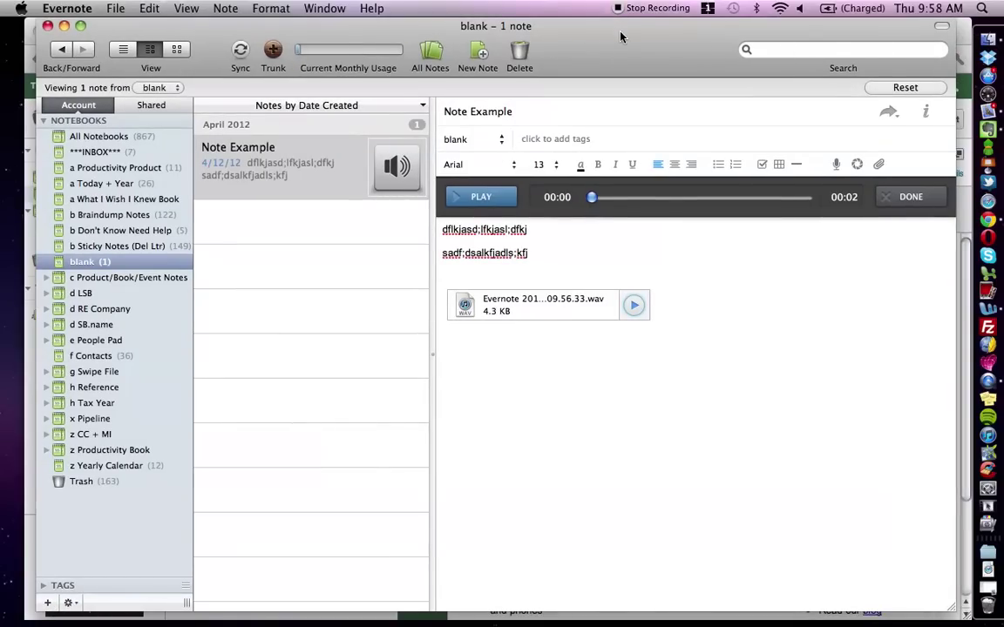
left_click_drag(621, 36, 445, 19)
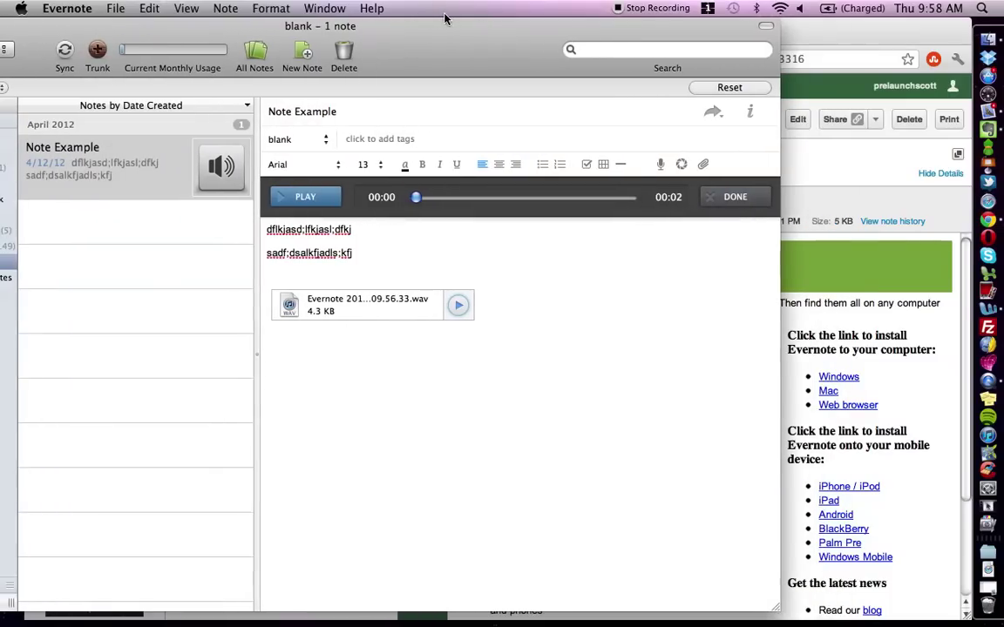